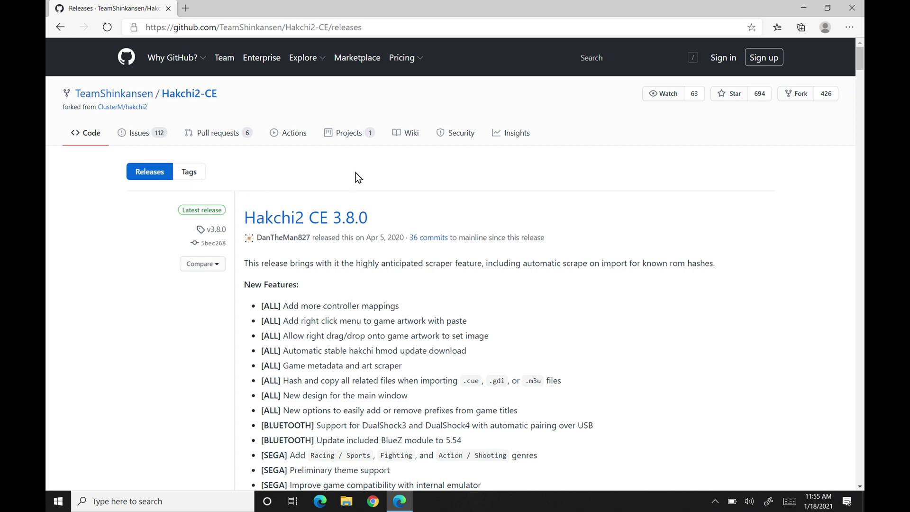
# Download hakchi2-ce-3.8.0-release.zip (70.8 MB) from the Hakchi2 CE 3.8.0 release assets.
pyautogui.scroll(-4, 705, 225)
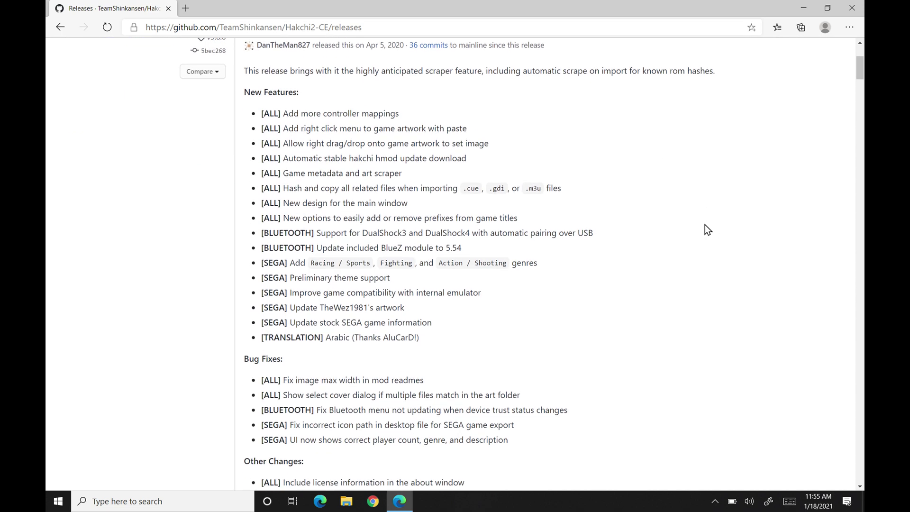
pyautogui.scroll(4, 705, 226)
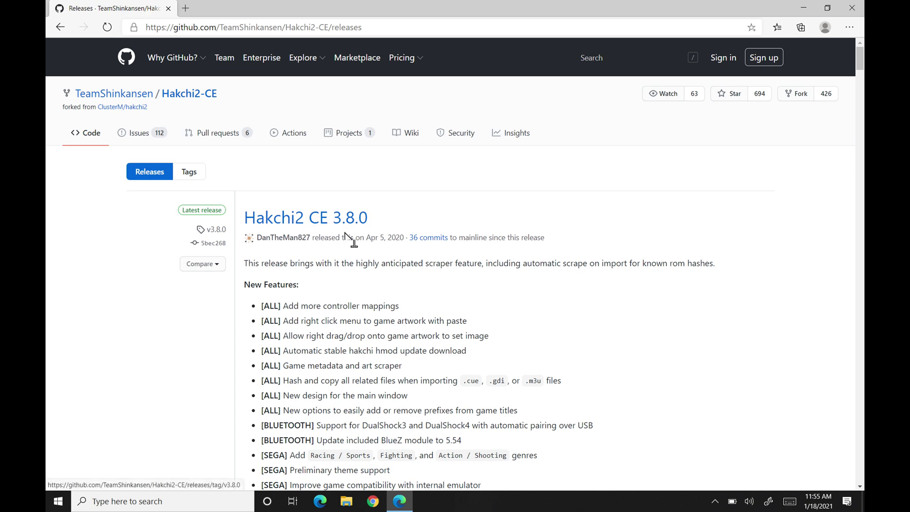
pyautogui.scroll(-8, 756, 243)
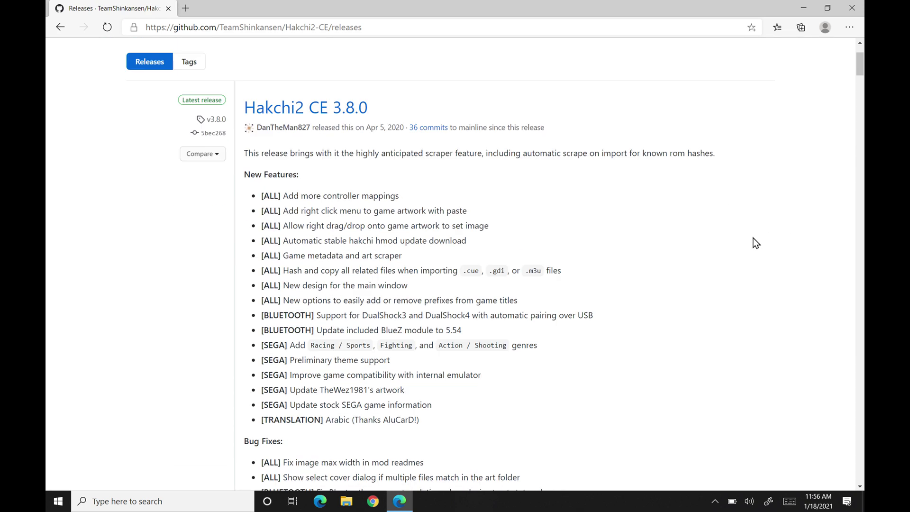
pyautogui.scroll(-4, 753, 242)
pyautogui.scroll(-5, 731, 241)
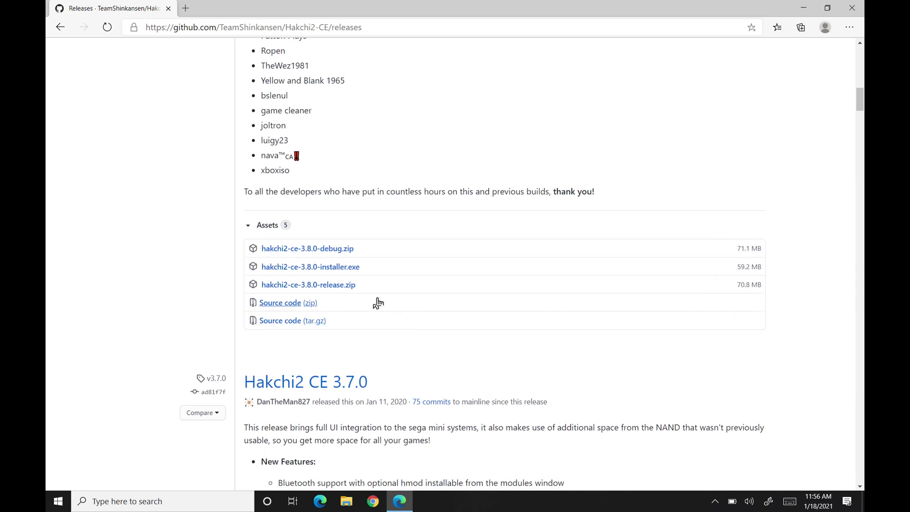
pyautogui.click(308, 286)
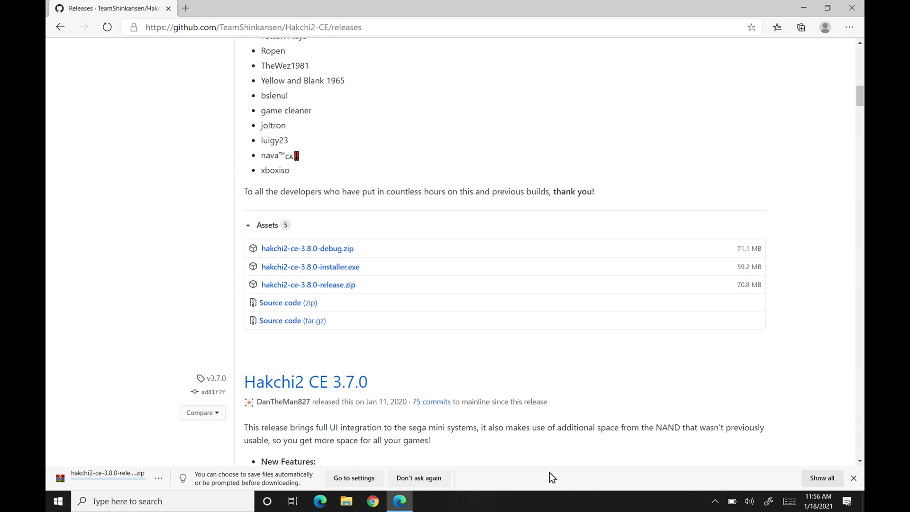
# Extract hakchi2-ce-3.8.0-release.zip into Downloads and run hakchi.exe from the extracted folder.
pyautogui.click(859, 8)
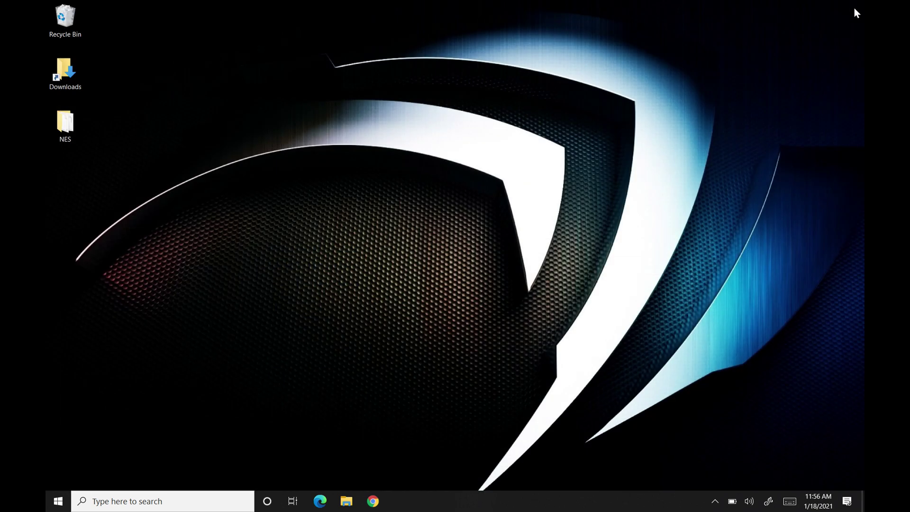
pyautogui.doubleClick(73, 70)
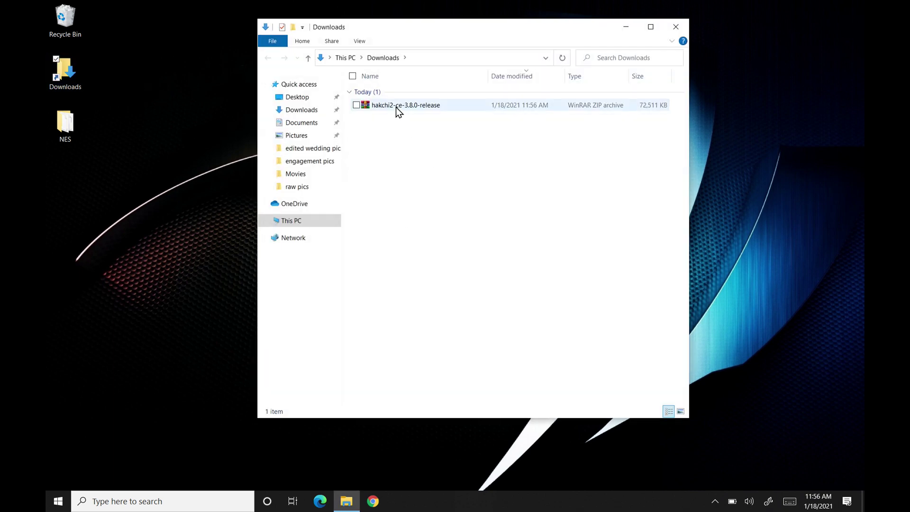
pyautogui.click(398, 113)
pyautogui.rightClick(395, 109)
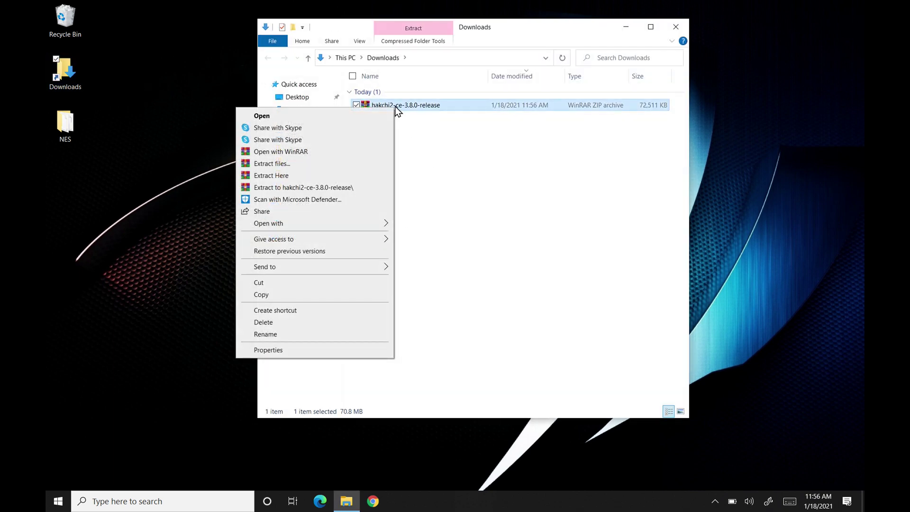
pyautogui.click(338, 164)
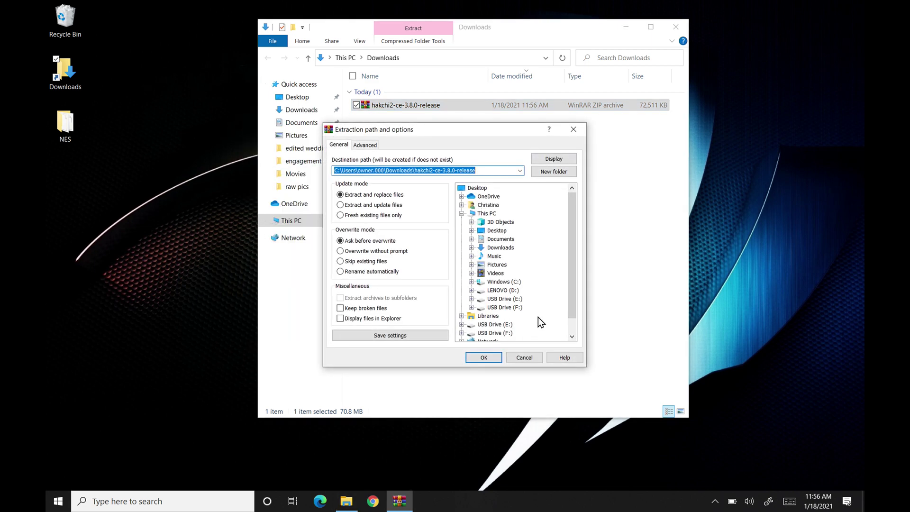
pyautogui.click(498, 358)
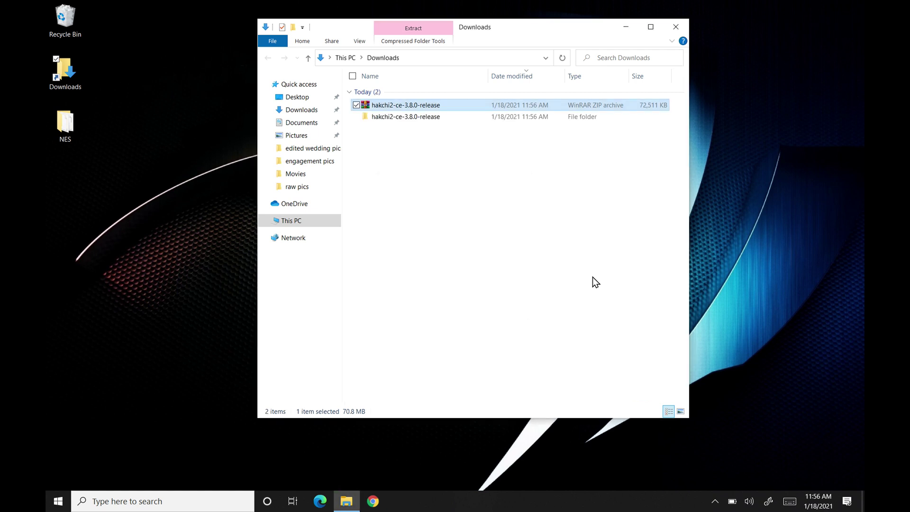
pyautogui.doubleClick(402, 119)
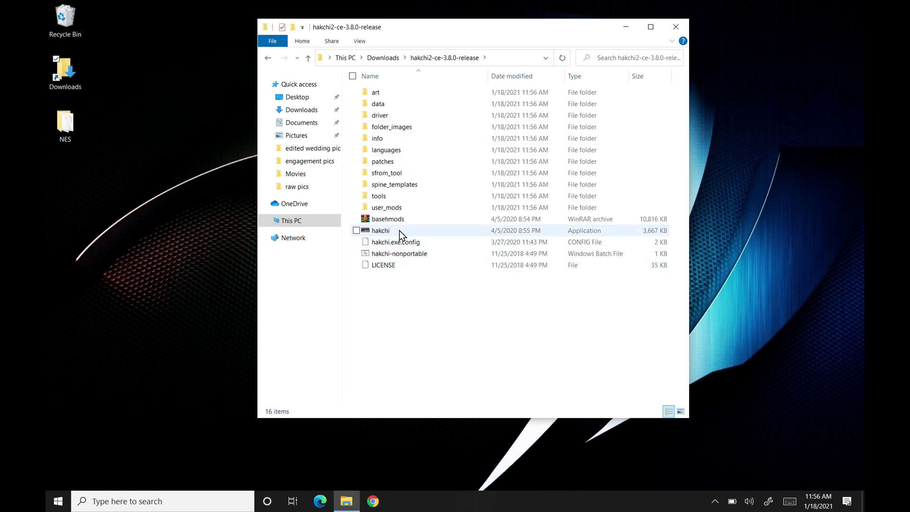
pyautogui.doubleClick(401, 233)
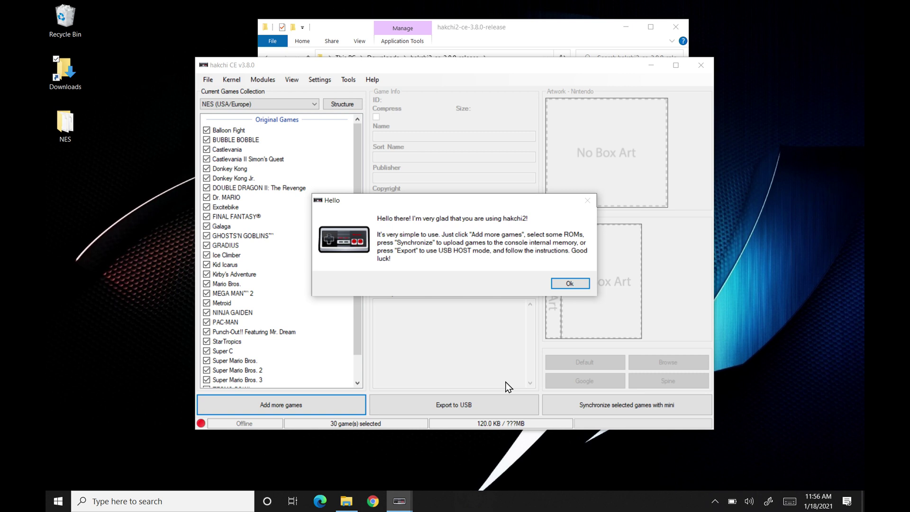
# Dismiss the Hello and Important messages and allow hakchi2 CE through the firewall.
pyautogui.click(569, 284)
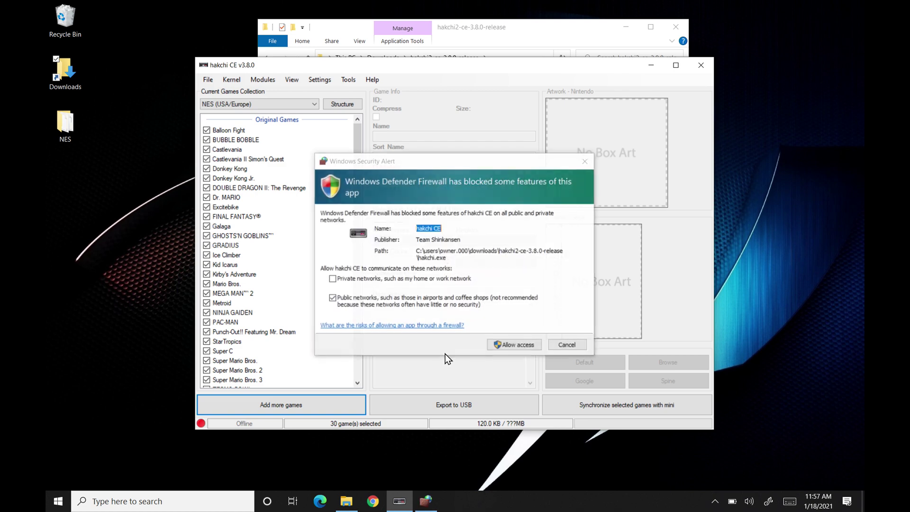
pyautogui.click(514, 343)
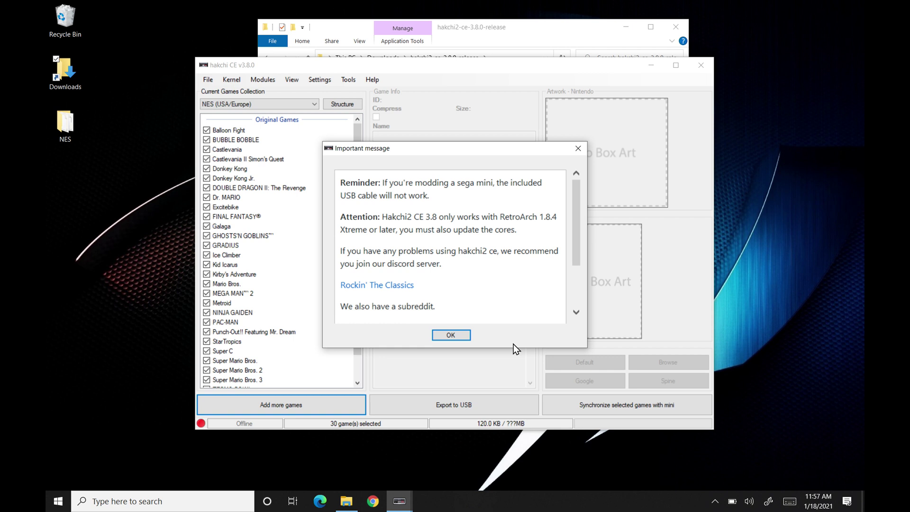
pyautogui.scroll(-2, 492, 294)
pyautogui.scroll(2, 493, 292)
pyautogui.click(451, 335)
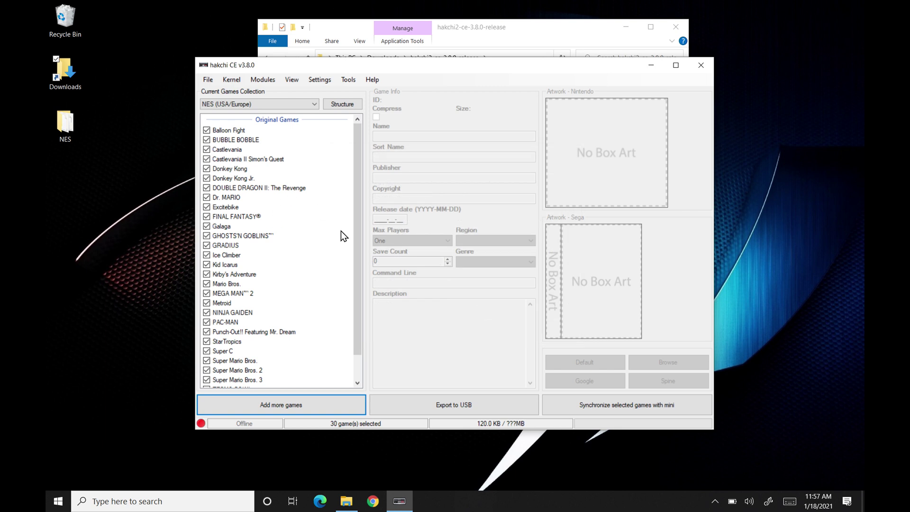
pyautogui.moveTo(358, 141); pyautogui.dragTo(366, 191)
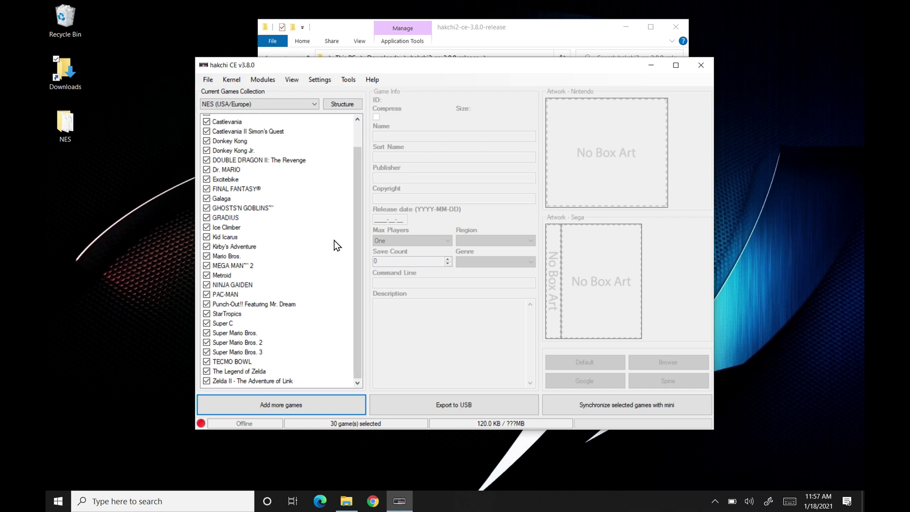
pyautogui.moveTo(358, 217); pyautogui.dragTo(351, 190)
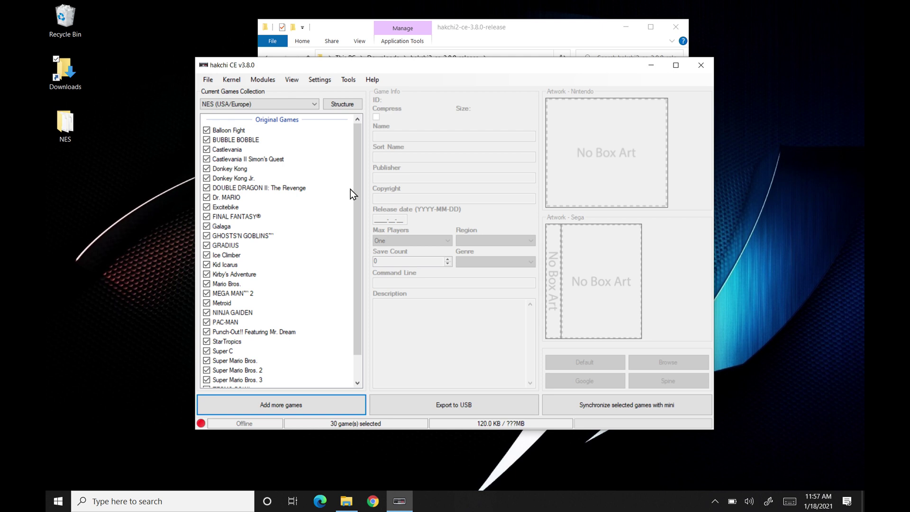
pyautogui.click(312, 105)
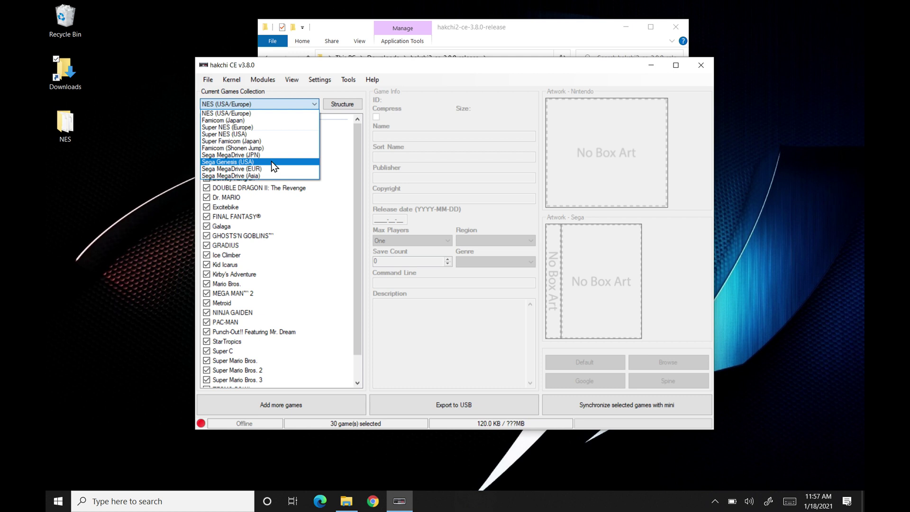
pyautogui.click(422, 68)
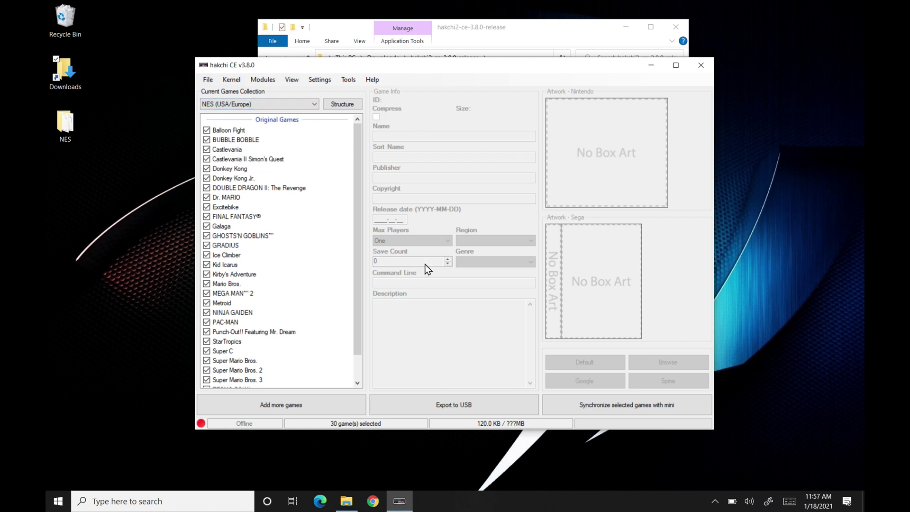
# Flash the custom kernel onto the mini using Kernel > Install / Repair.
pyautogui.click(239, 80)
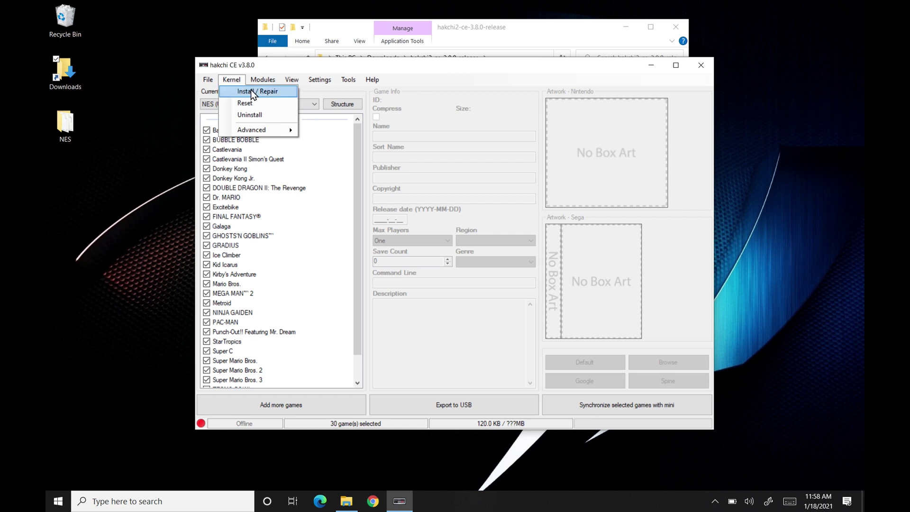
pyautogui.click(251, 91)
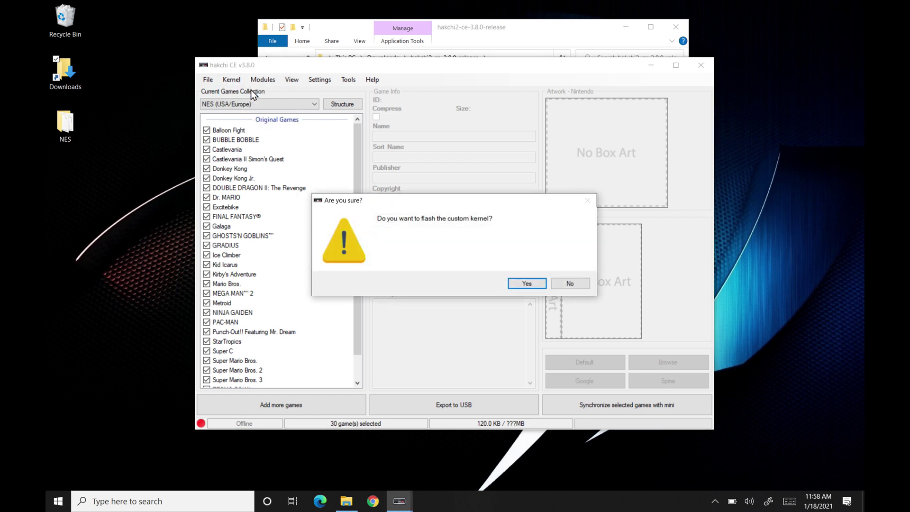
pyautogui.click(527, 284)
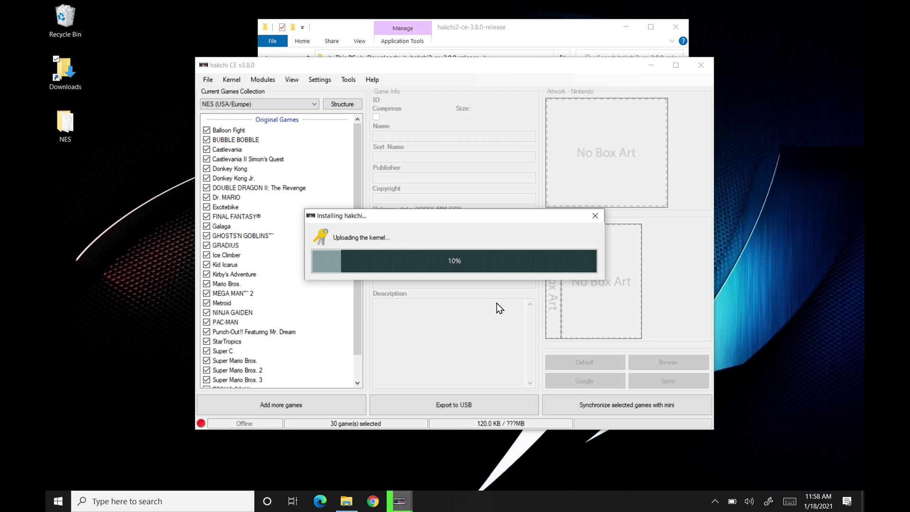
# Close the extracted hakchi2-ce-3.8.0-release folder window while the kernel installs.
pyautogui.click(676, 26)
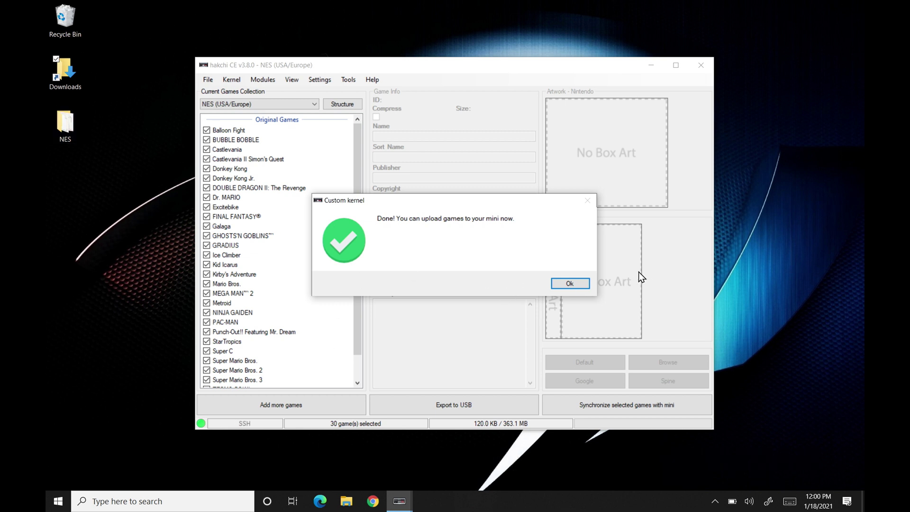
# Acknowledge the custom kernel completion message to return to the 30-game NES list.
pyautogui.click(570, 284)
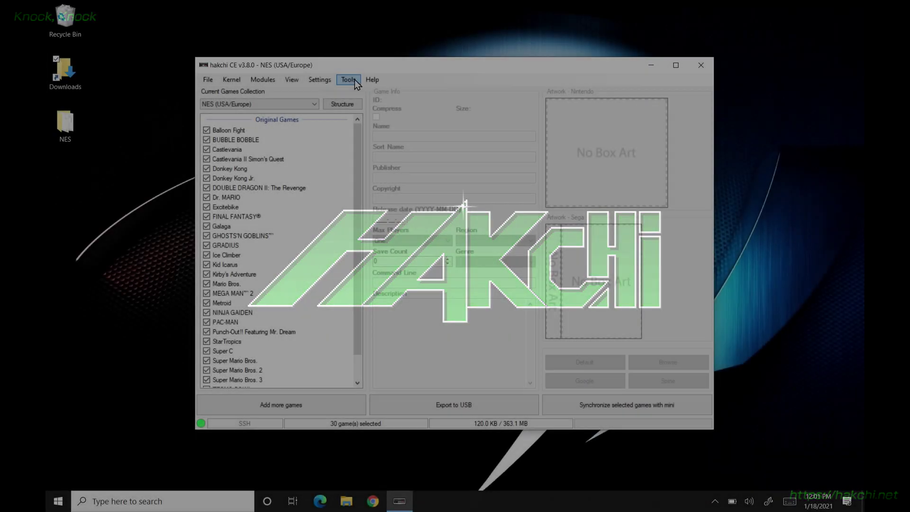
# Disable the console's boot splash from Tools > Boot splash.
pyautogui.click(349, 80)
pyautogui.moveTo(375, 157)
pyautogui.click(486, 170)
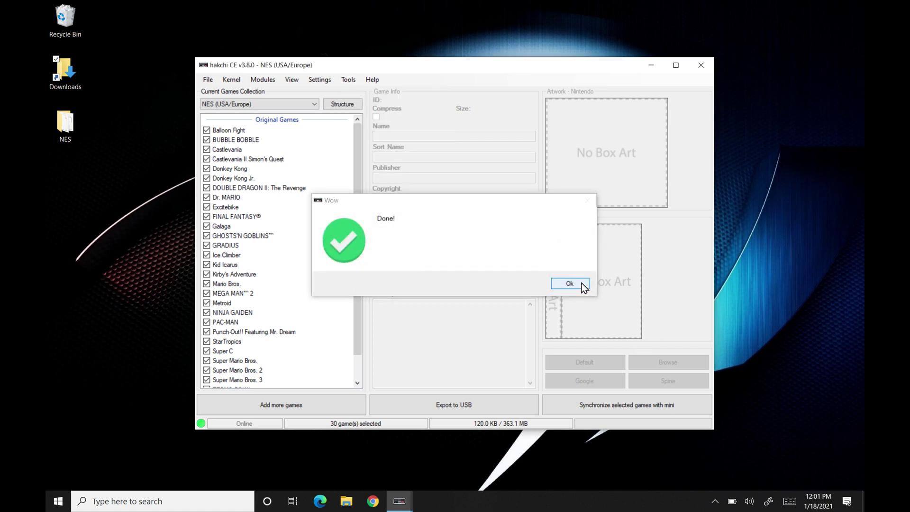
pyautogui.click(583, 283)
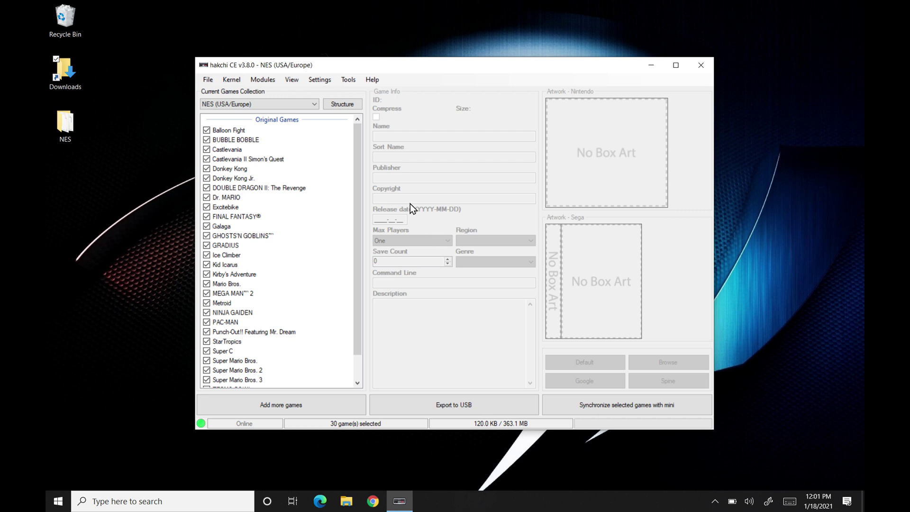
pyautogui.click(349, 104)
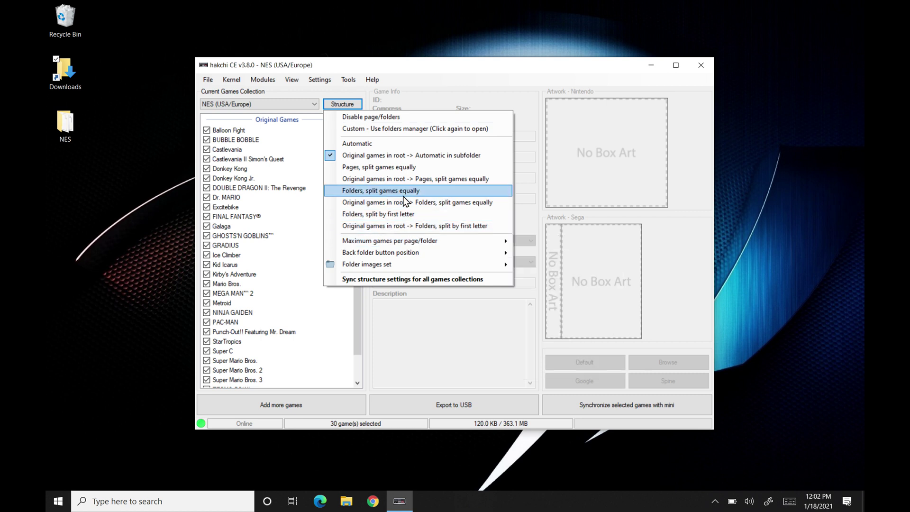
# Set the structure to 'Pages, split games equally' with up to 30 games per page.
pyautogui.click(424, 169)
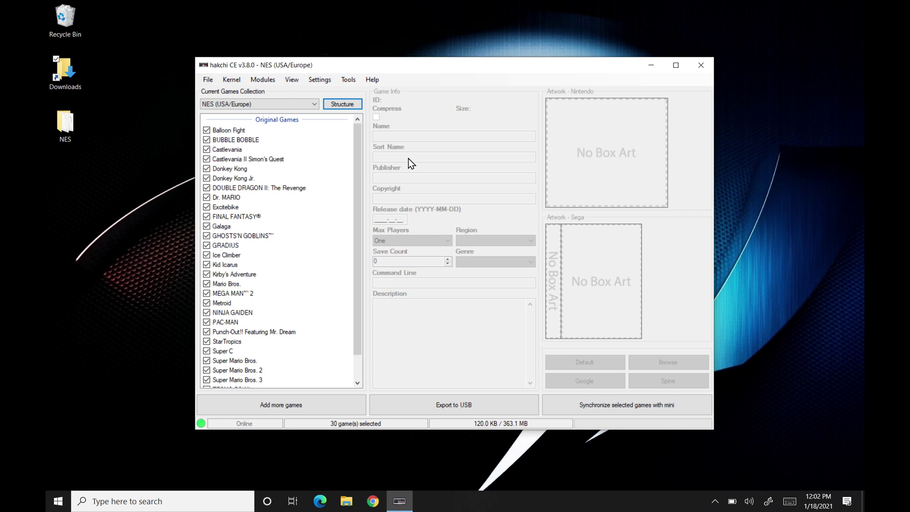
pyautogui.click(343, 105)
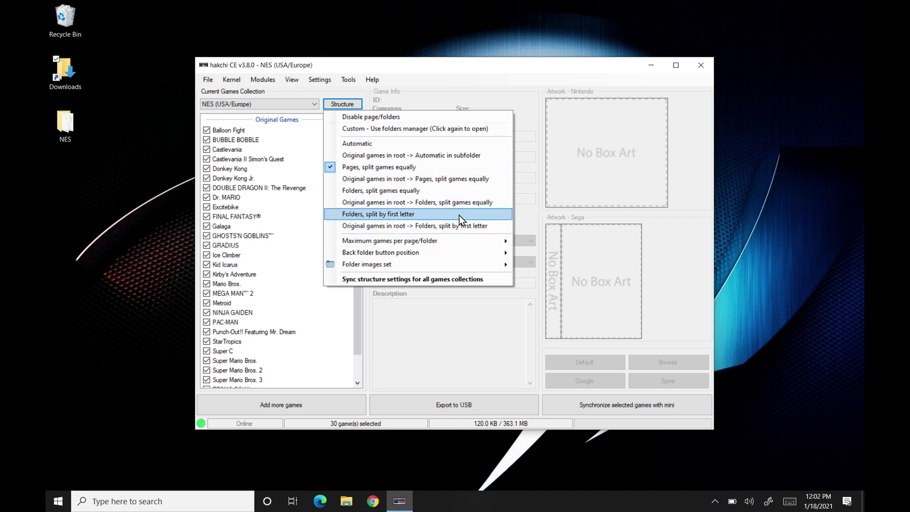
pyautogui.moveTo(461, 242)
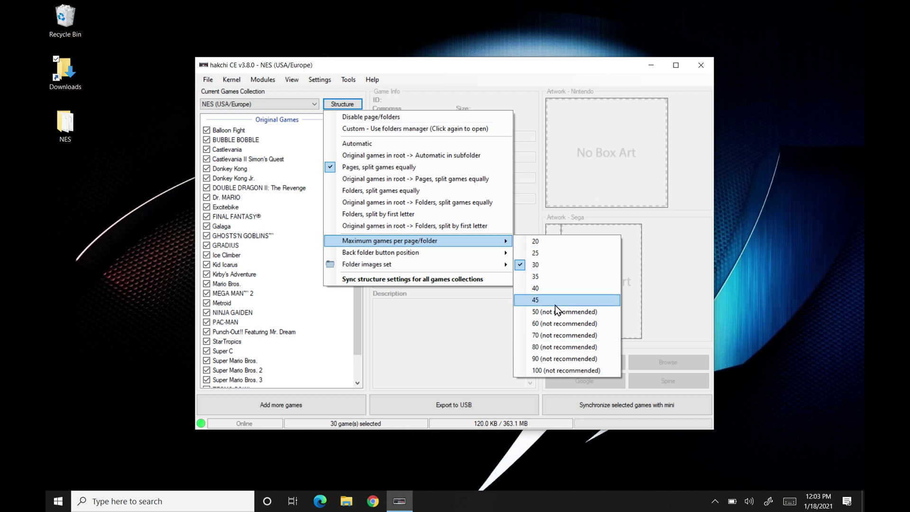
pyautogui.click(560, 320)
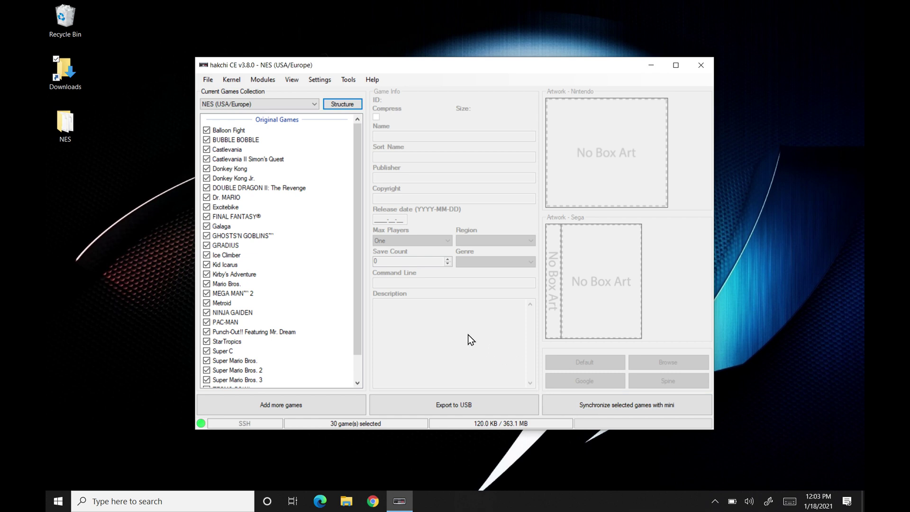
pyautogui.scroll(-1, 356, 150)
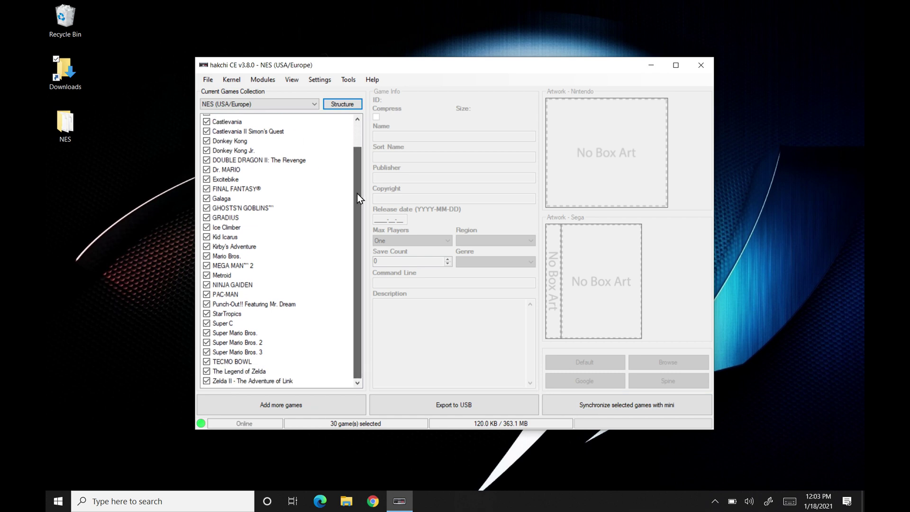
# Add 'Goonies II, The (USA).nes' from the Desktop NES folder to the collection.
pyautogui.click(309, 406)
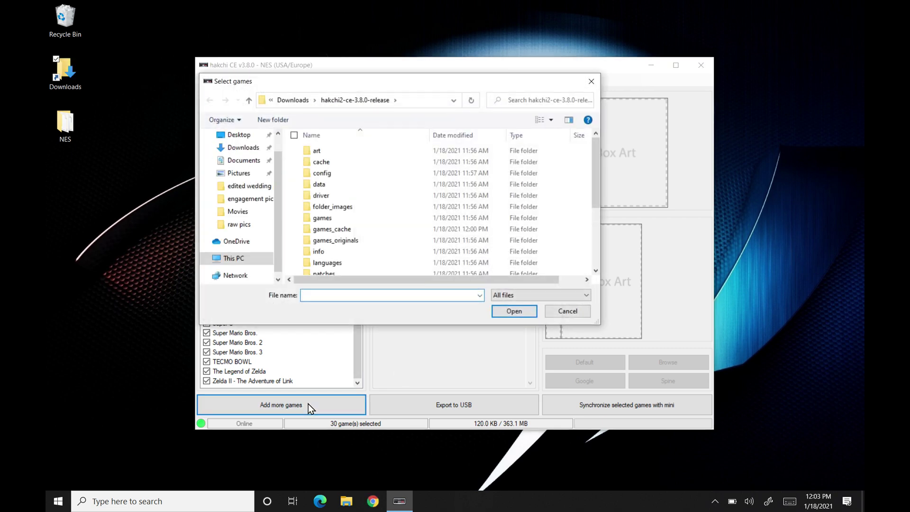
pyautogui.click(237, 136)
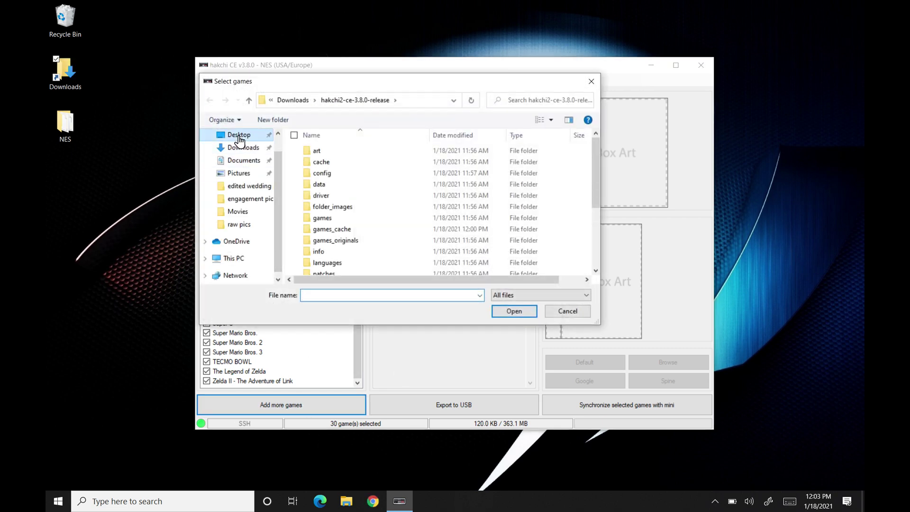
pyautogui.click(318, 152)
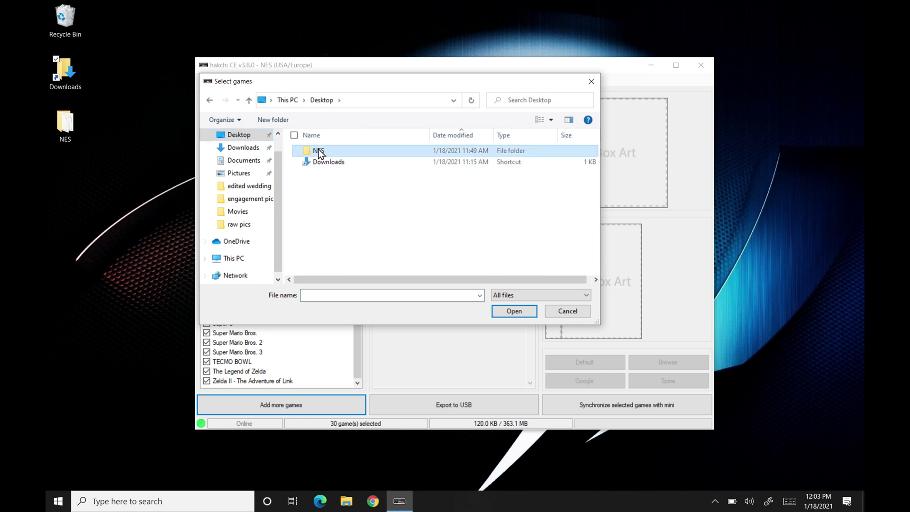
pyautogui.doubleClick(319, 153)
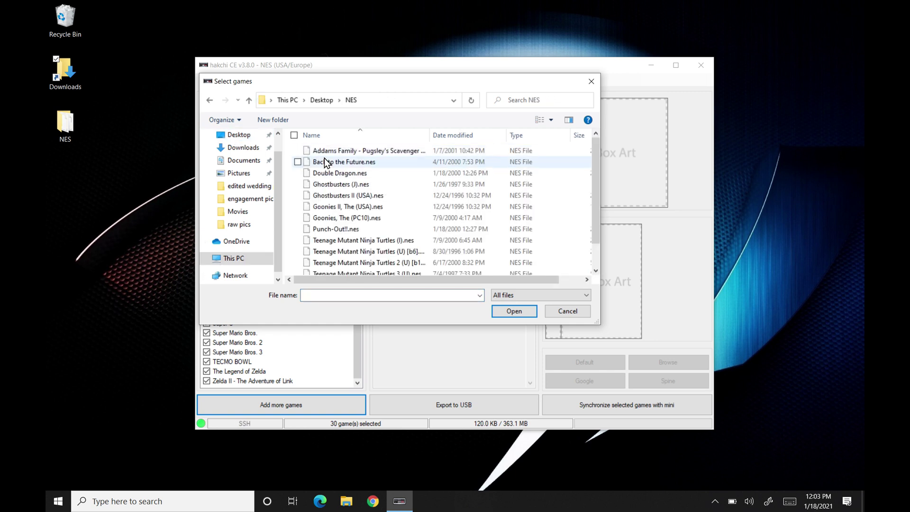
pyautogui.click(328, 151)
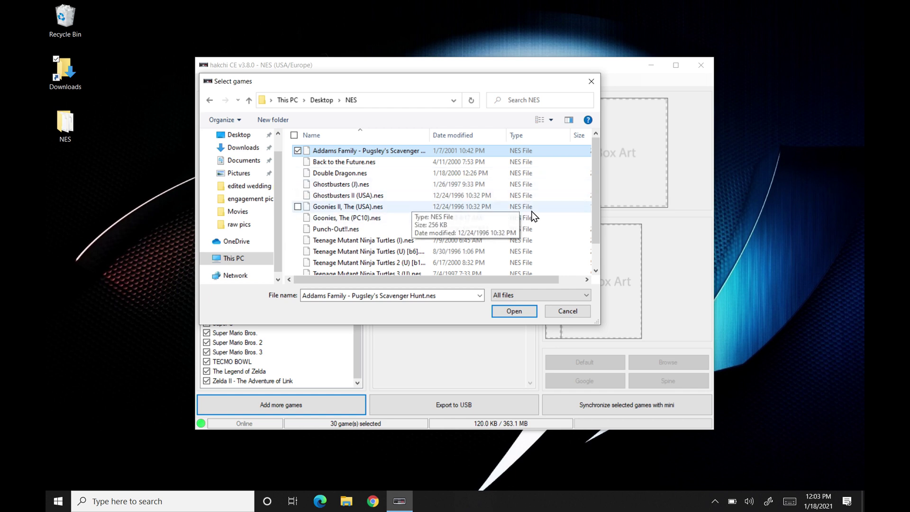
pyautogui.moveTo(595, 171); pyautogui.dragTo(600, 210)
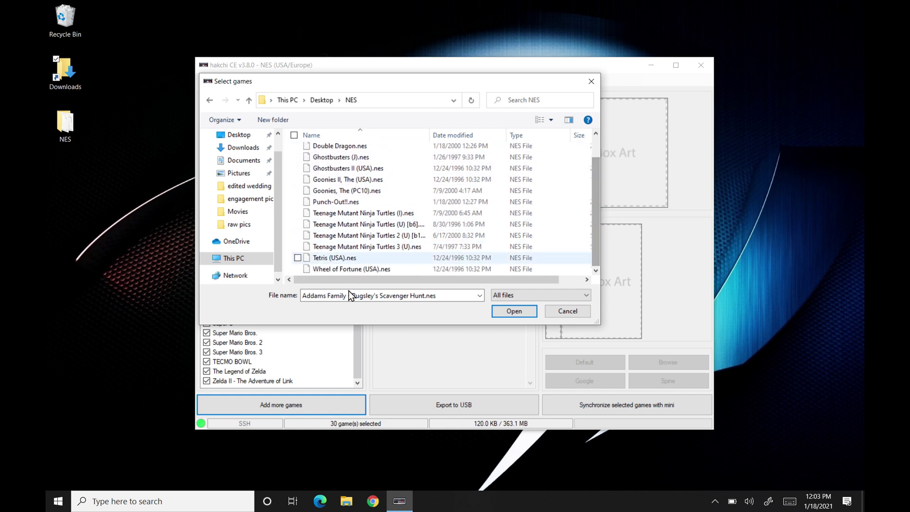
pyautogui.click(343, 183)
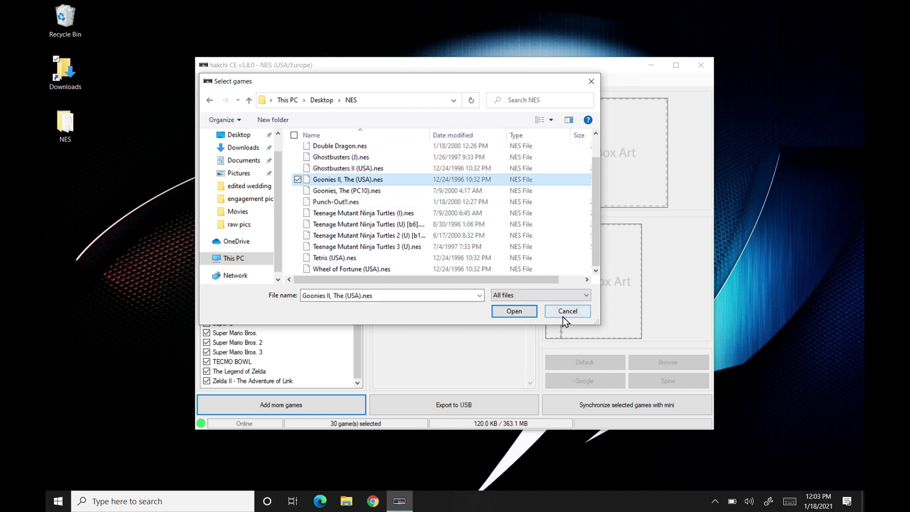
pyautogui.click(526, 313)
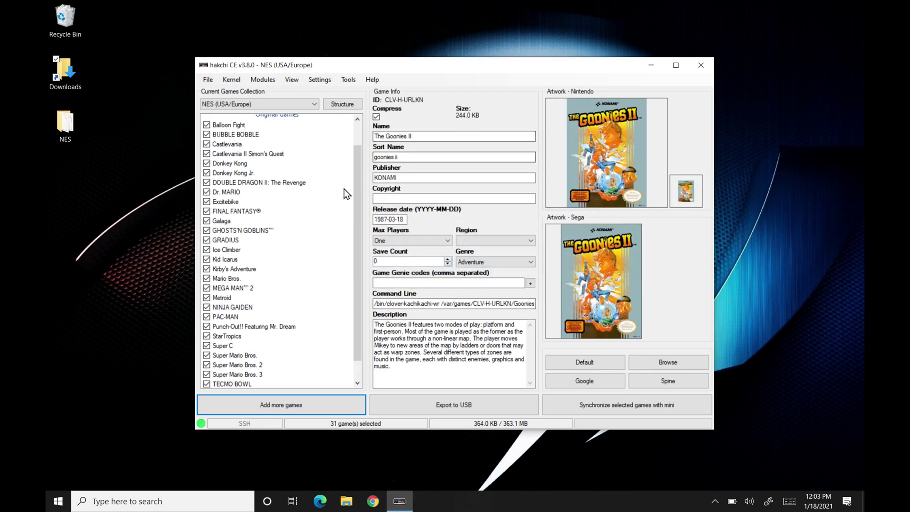
# Select The Goonies II under New Apps to view its box art and details.
pyautogui.moveTo(357, 212); pyautogui.dragTo(356, 172)
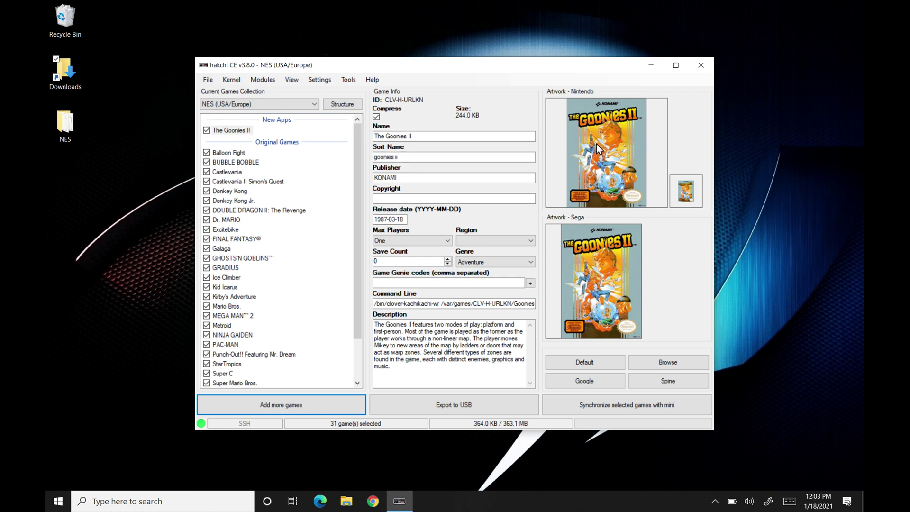
pyautogui.click(240, 131)
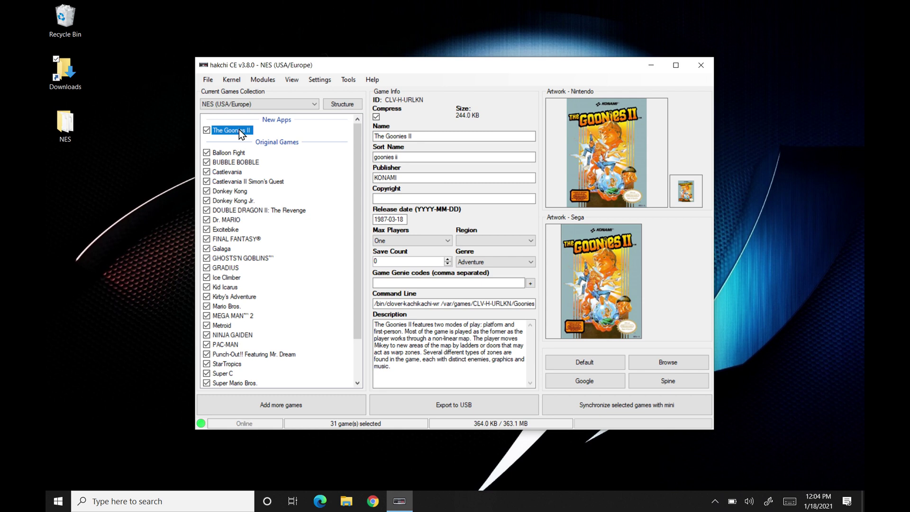
# Fetch box art for The Goonies II from its right-click menu.
pyautogui.rightClick(242, 134)
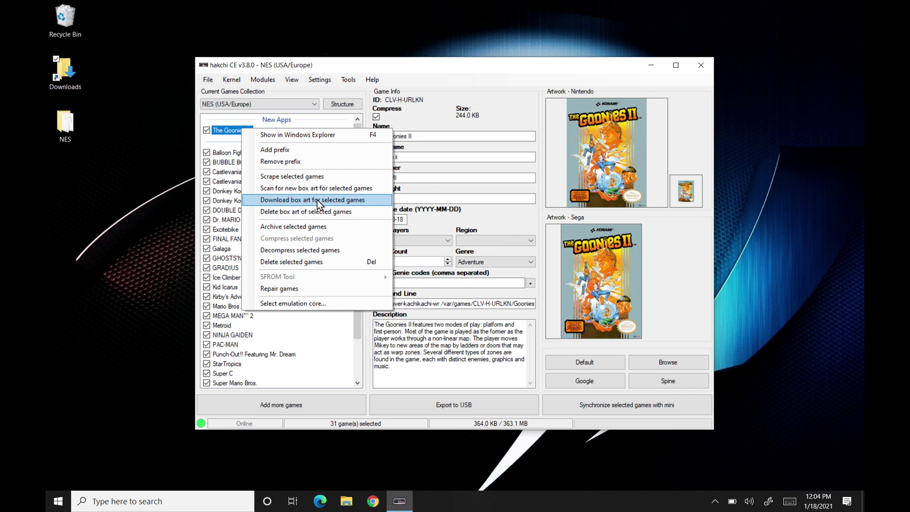
pyautogui.click(476, 64)
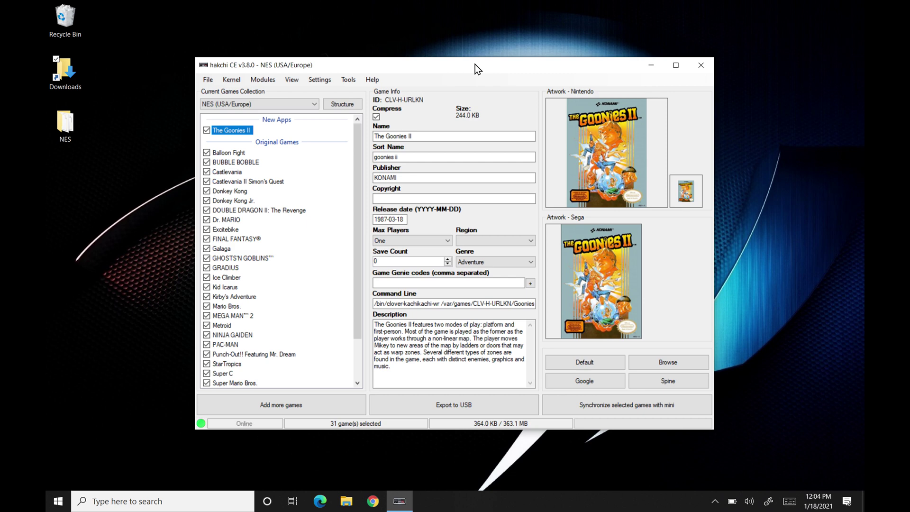
# Sync the 31 selected games, including The Goonies II, to the mini and confirm Done.
pyautogui.moveTo(490, 65); pyautogui.dragTo(486, 53)
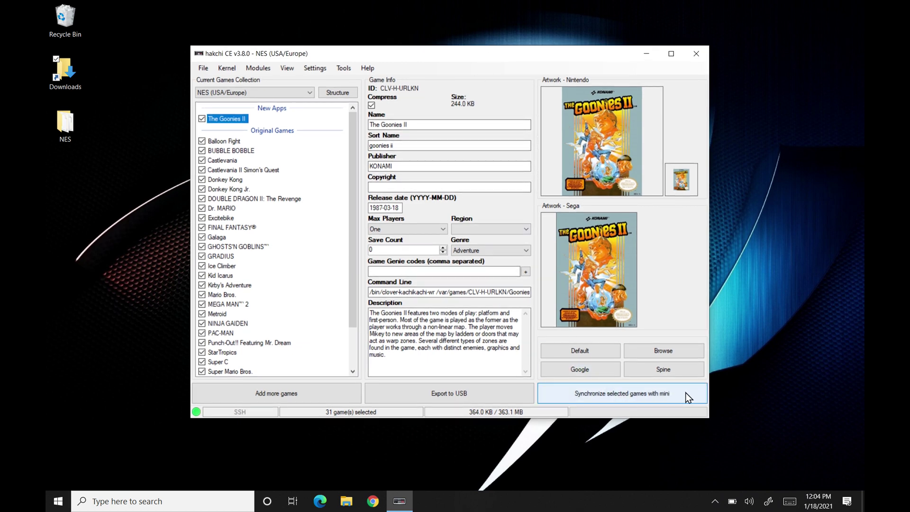
pyautogui.click(686, 393)
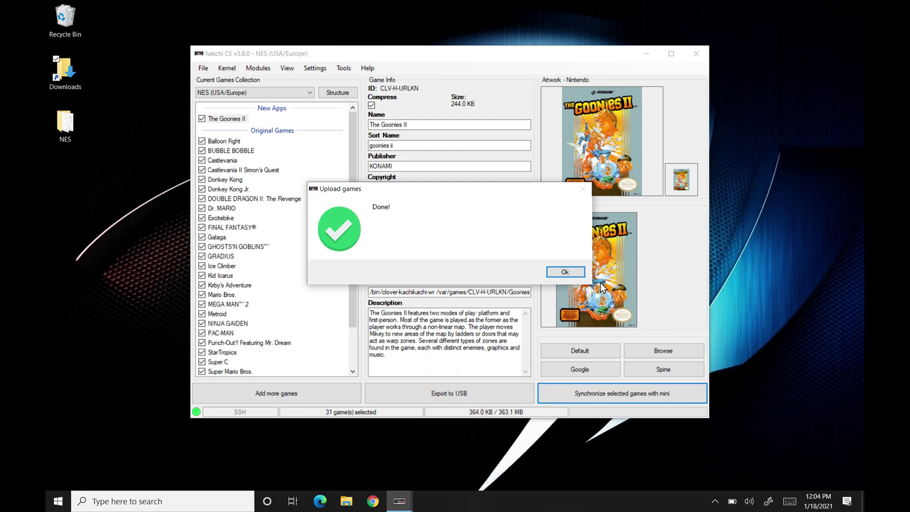
pyautogui.click(574, 271)
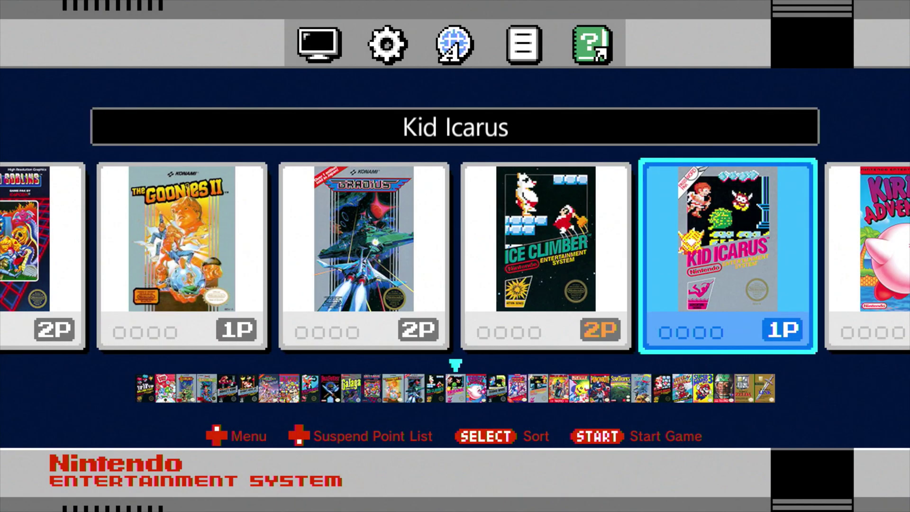
# Scroll right through the carousel past Final Fantasy, wrapping around, then back to Dr. MARIO.
pyautogui.press('Right')
pyautogui.press('Right')
pyautogui.press('Right')
pyautogui.press('Right')
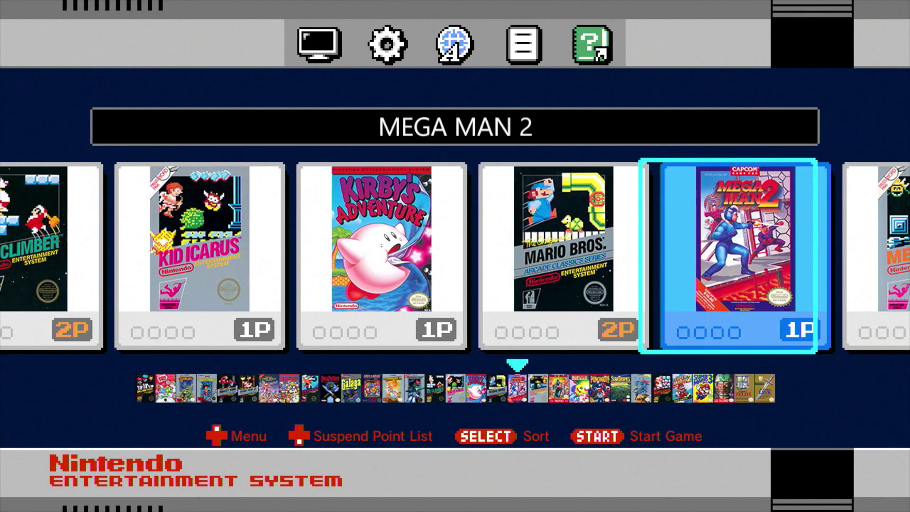
pyautogui.press('Right')
pyautogui.press('Right')
pyautogui.press('Right')
pyautogui.press('Right')
pyautogui.press('Right')
pyautogui.press('Right')
pyautogui.press('Right')
pyautogui.press('Right')
pyautogui.press('Right')
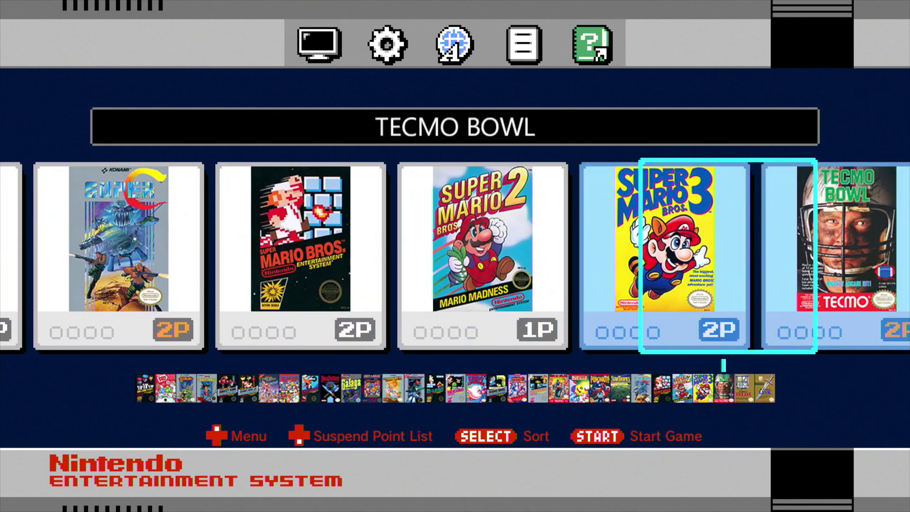
pyautogui.press('Right')
pyautogui.press('Right')
pyautogui.press('Right')
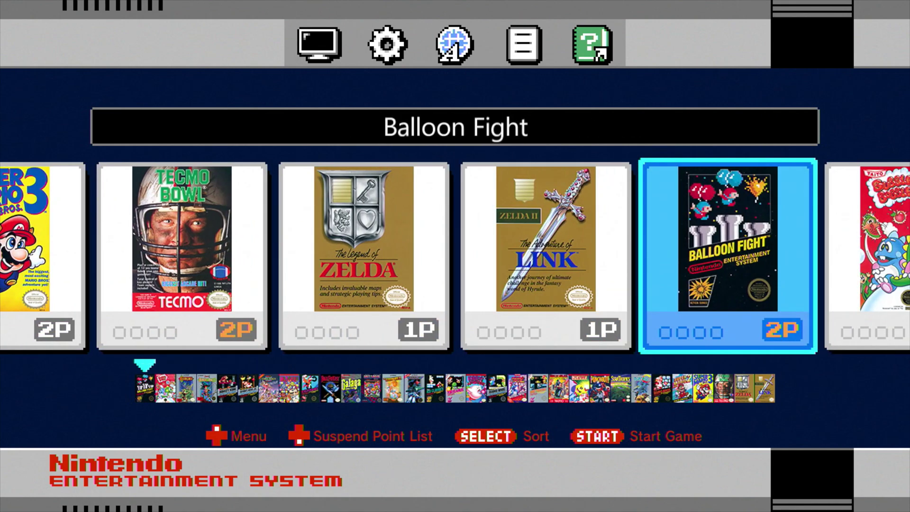
pyautogui.press('Right')
pyautogui.press('Right')
pyautogui.press('Right')
pyautogui.press('Right')
pyautogui.press('Right')
pyautogui.press('Right')
pyautogui.press('Right')
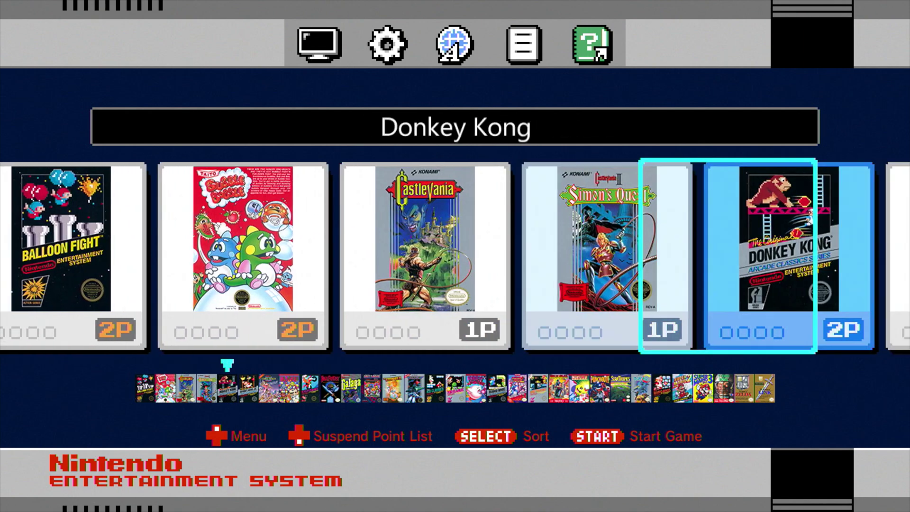
pyautogui.press('Right')
pyautogui.press('Right')
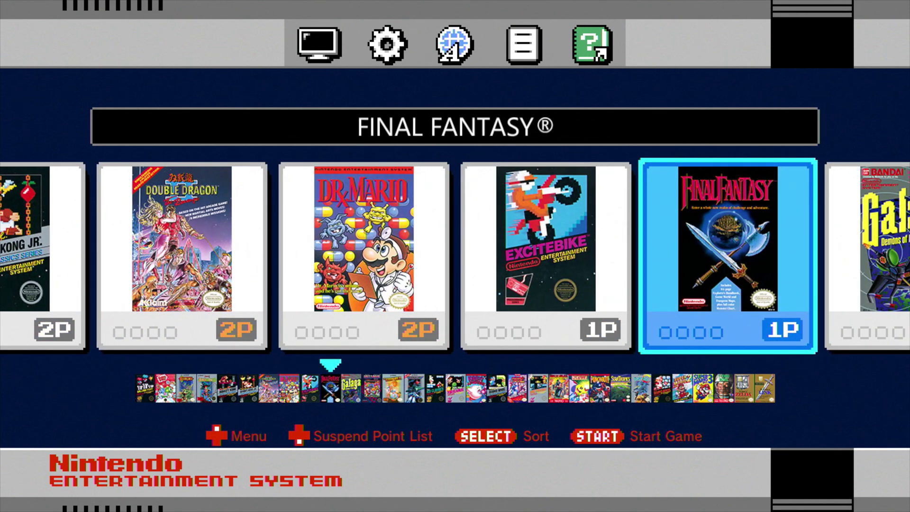
pyautogui.press('Left')
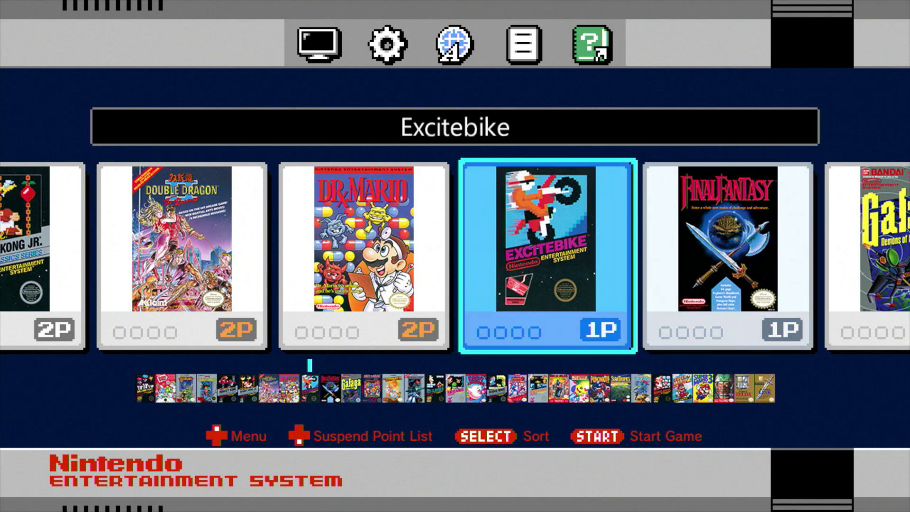
pyautogui.press('Left')
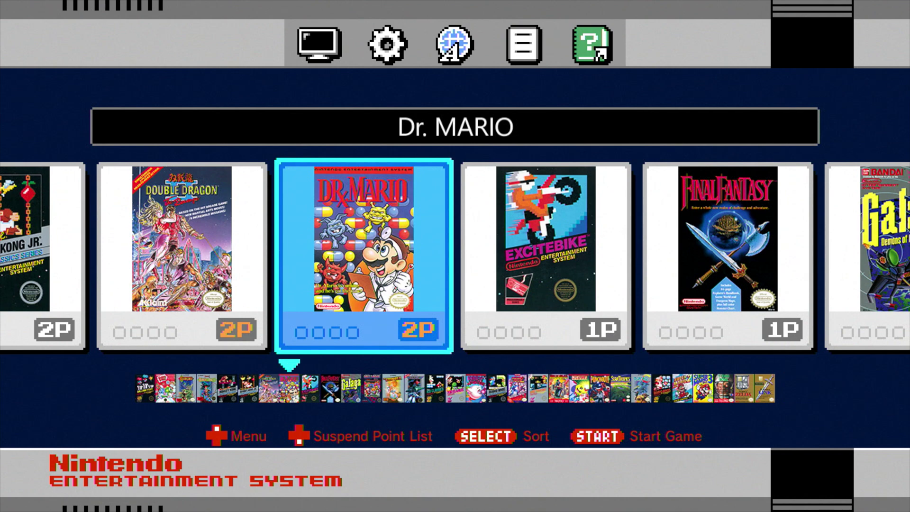
# Set the Display mode to CRT filter, then return to the game list.
pyautogui.press('Left')
pyautogui.press('Left')
pyautogui.press('Left')
pyautogui.press('Left')
pyautogui.press('Left')
pyautogui.press('Left')
pyautogui.press('Left')
pyautogui.press('Up')
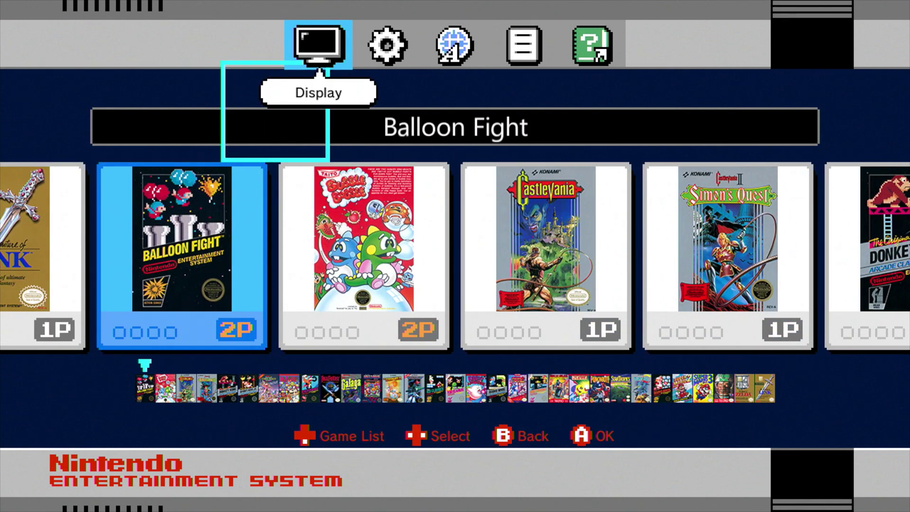
pyautogui.press('Return')
pyautogui.press('Left')
pyautogui.press('Right')
pyautogui.press('Left')
pyautogui.press('Return')
pyautogui.press('Right')
pyautogui.press('Right')
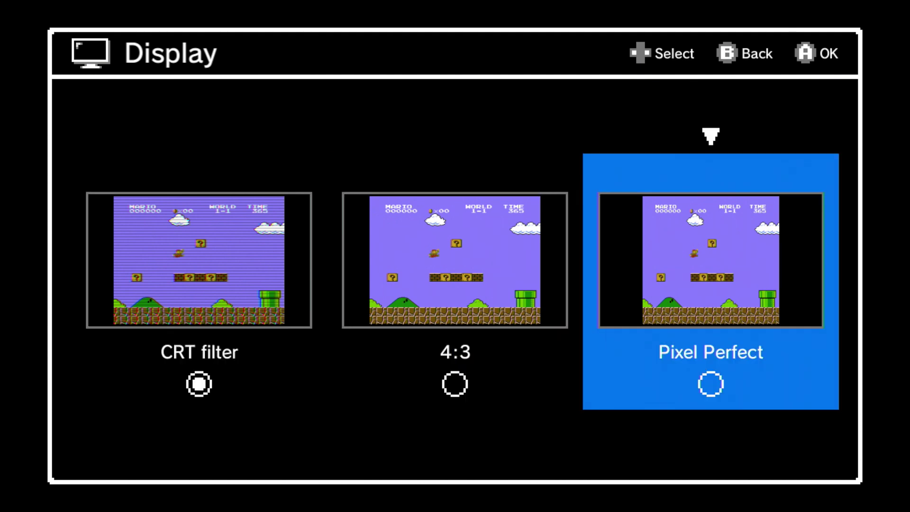
pyautogui.press('Escape')
pyautogui.press('Right')
pyautogui.press('Right')
pyautogui.press('Right')
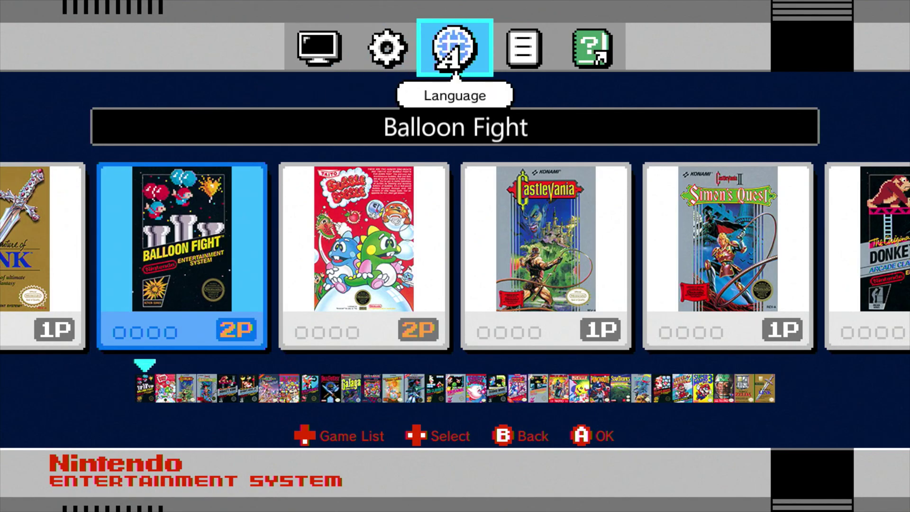
pyautogui.press('Down')
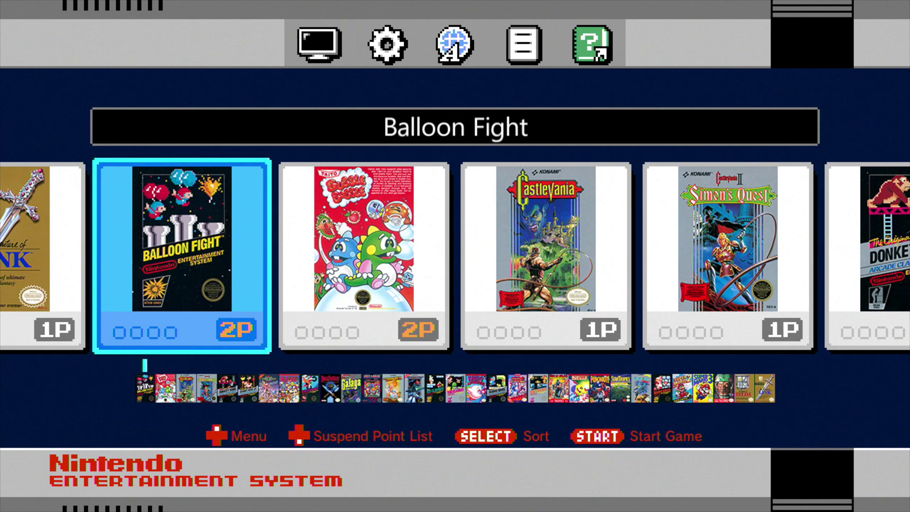
# Cycle sorting through 2-player, recently played, times played, publisher, and back to title.
pyautogui.press('shift')
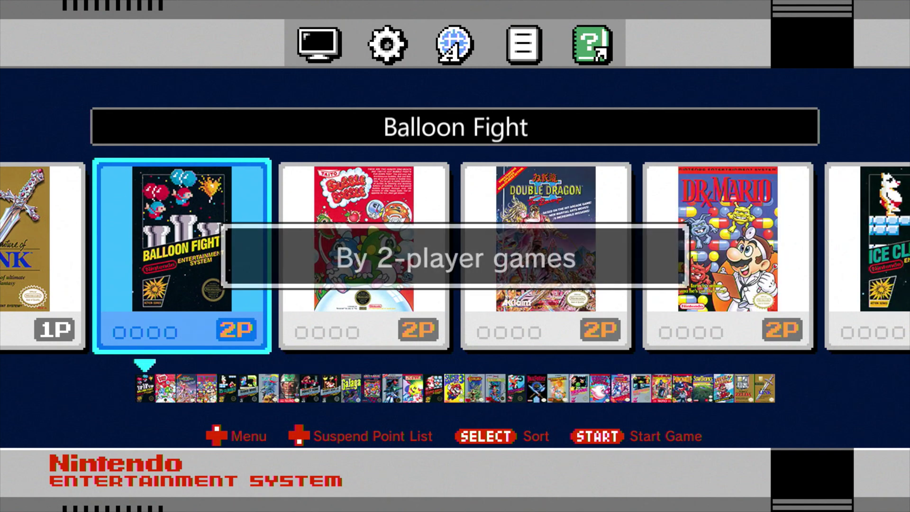
pyautogui.press('shift')
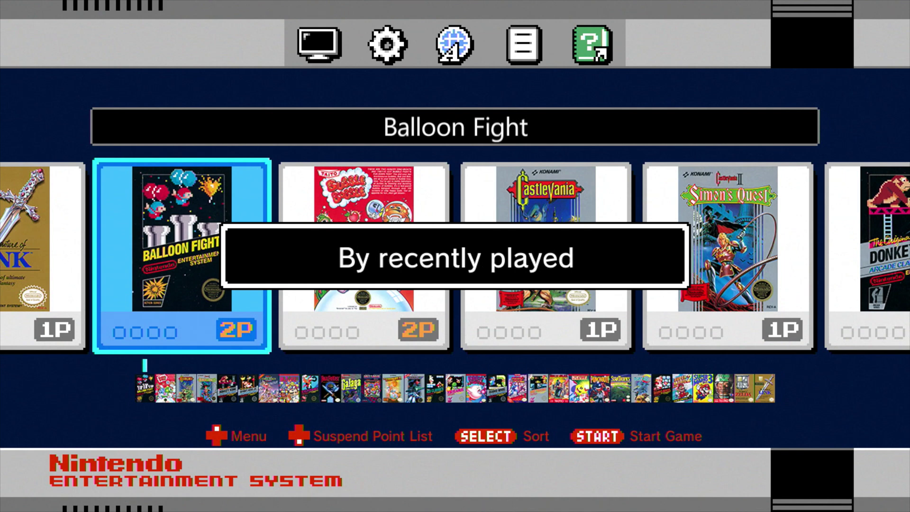
pyautogui.press('shift')
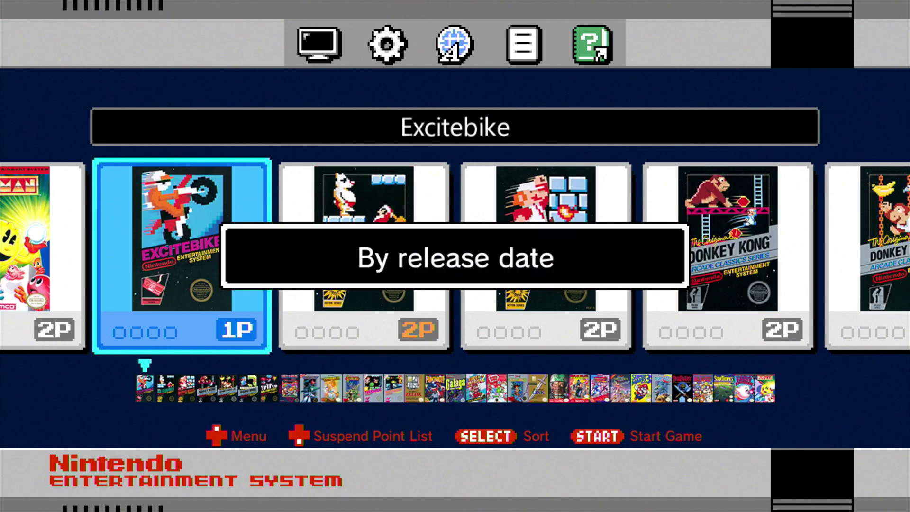
pyautogui.press('shift')
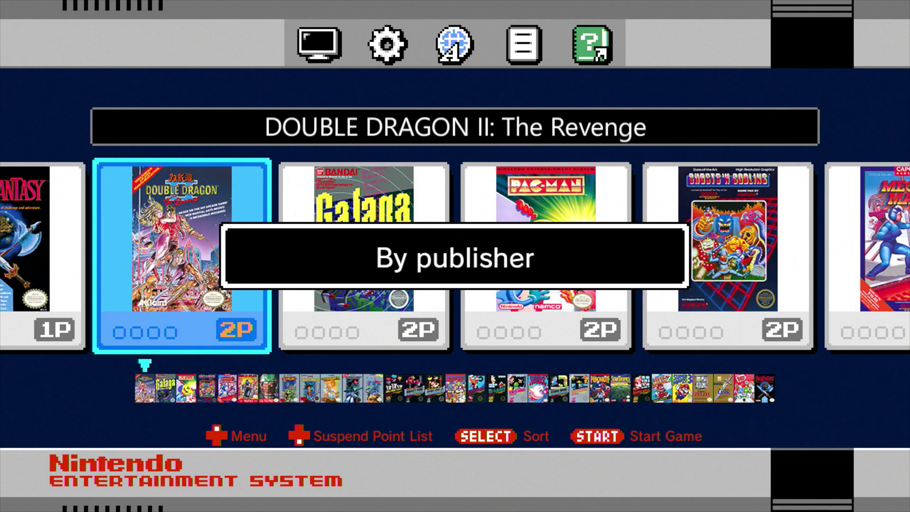
pyautogui.press('shift')
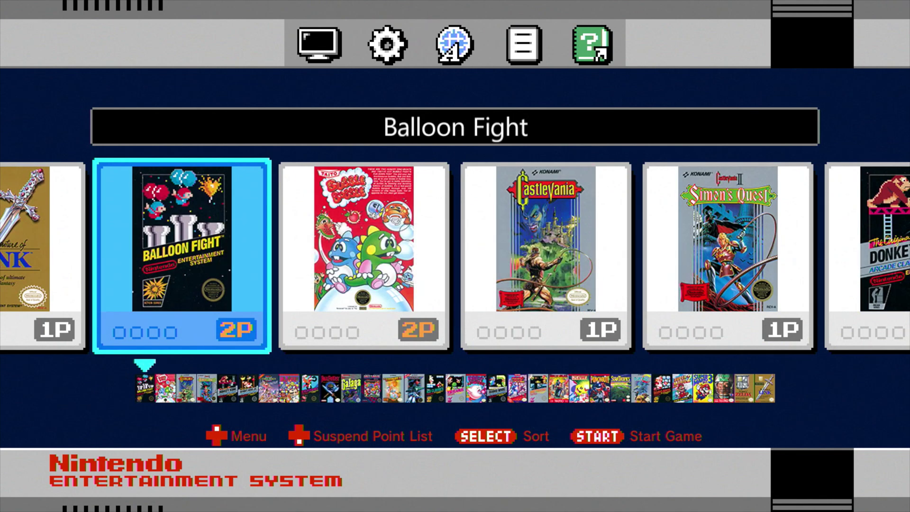
pyautogui.press('Right')
pyautogui.press('Right')
pyautogui.press('Right')
pyautogui.press('Left')
pyautogui.press('Left')
pyautogui.press('Left')
pyautogui.press('Left')
pyautogui.press('Left')
pyautogui.press('Left')
pyautogui.press('Left')
pyautogui.press('Left')
pyautogui.press('Left')
pyautogui.press('Left')
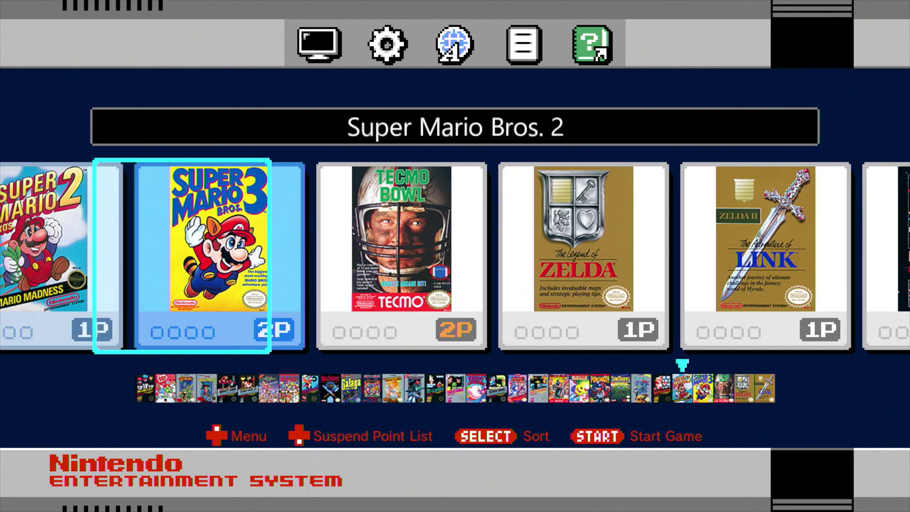
pyautogui.press('Left')
pyautogui.press('Left')
pyautogui.press('Left')
pyautogui.press('Left')
pyautogui.press('Left')
pyautogui.press('Left')
pyautogui.press('Left')
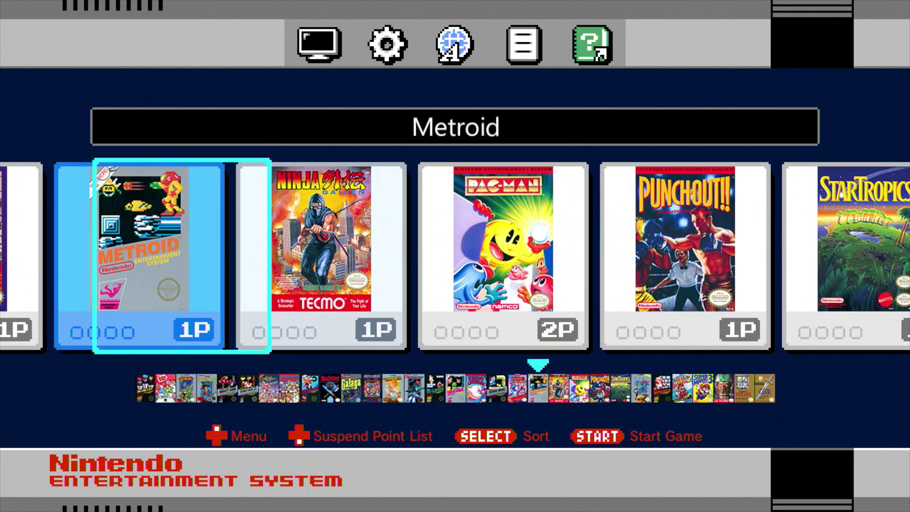
pyautogui.press('Left')
pyautogui.press('Left')
pyautogui.press('Left')
pyautogui.press('Left')
pyautogui.press('Left')
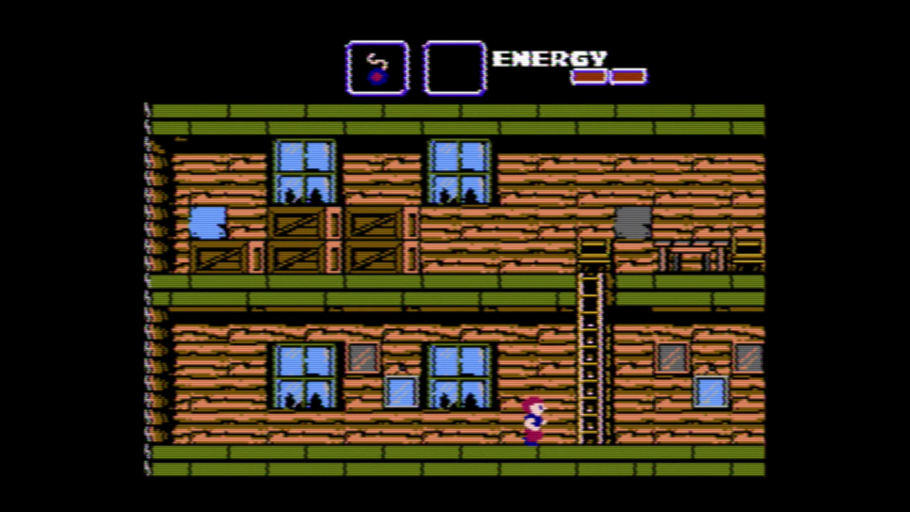
# In The Goonies II, climb the cabin ladder, walk the upper floor and jump.
pyautogui.press('Up')
pyautogui.press('Up')
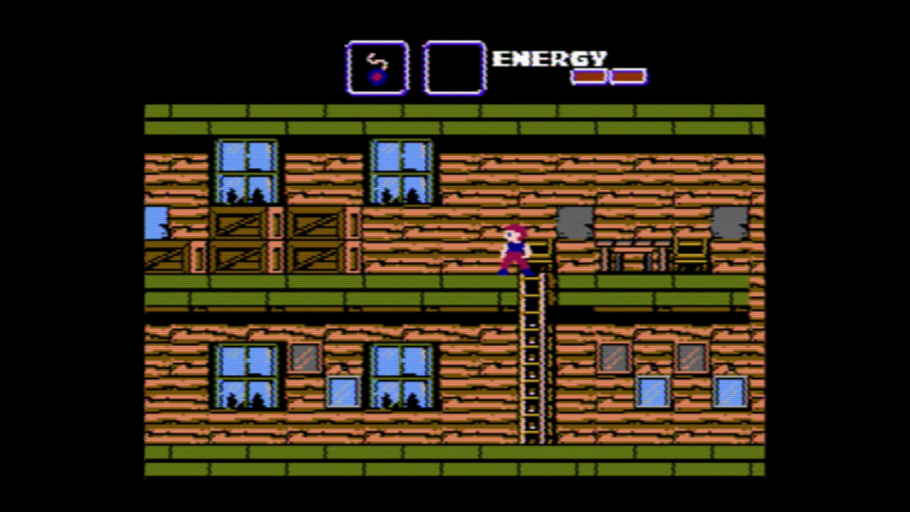
pyautogui.press('Left')
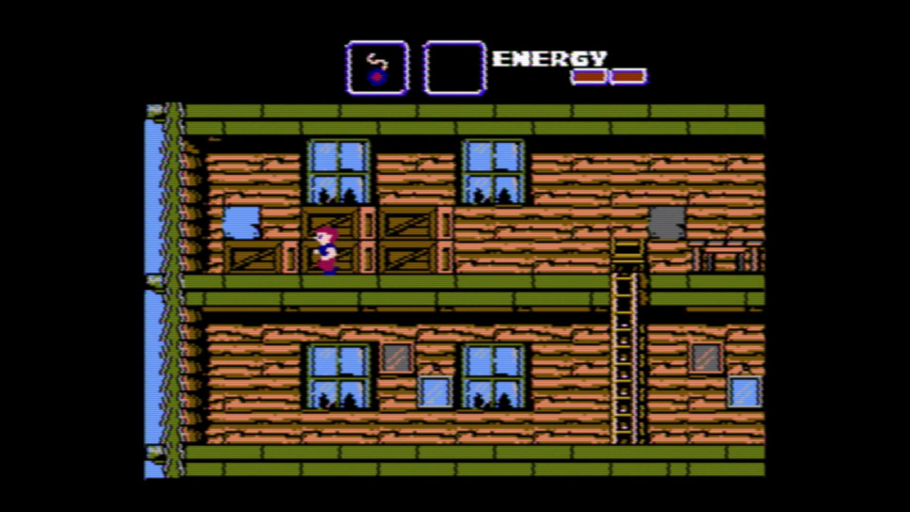
pyautogui.press('Right')
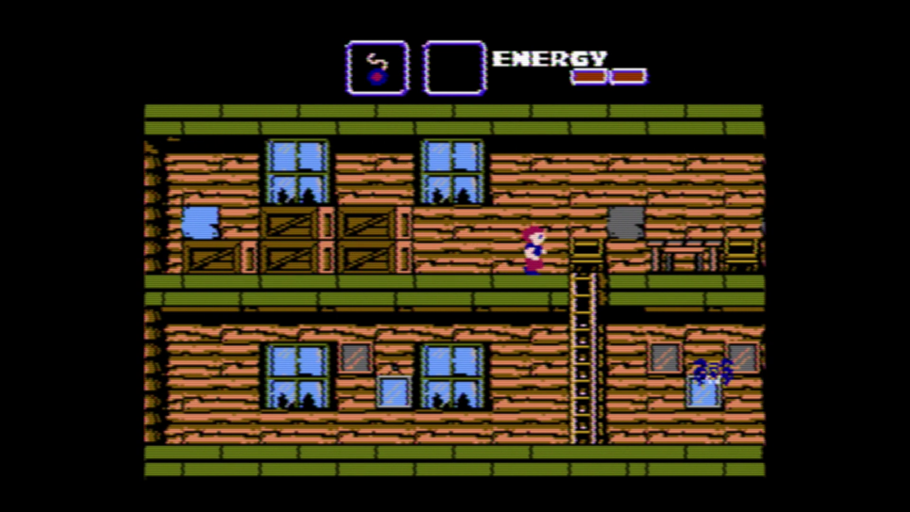
pyautogui.press('x')
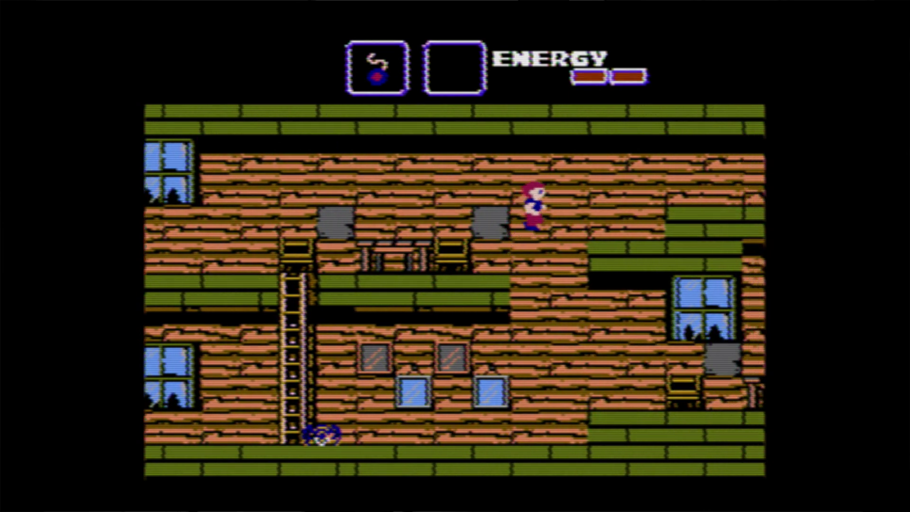